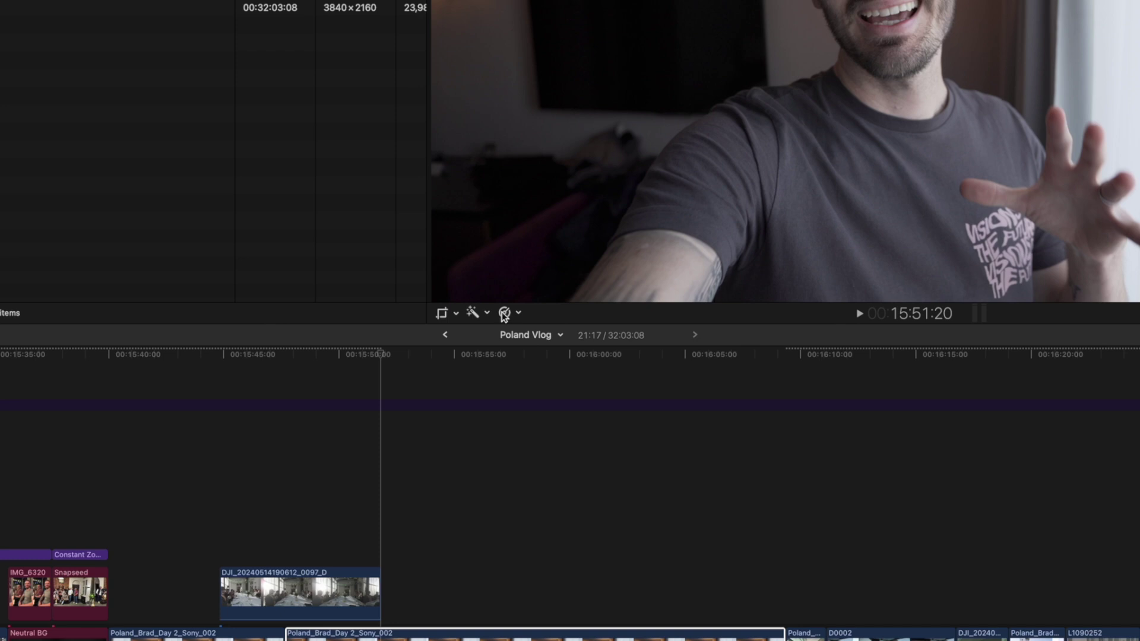
- Open the Enhance (magic wand) menu below the viewer for the talking-head clip
left_click(485, 314)
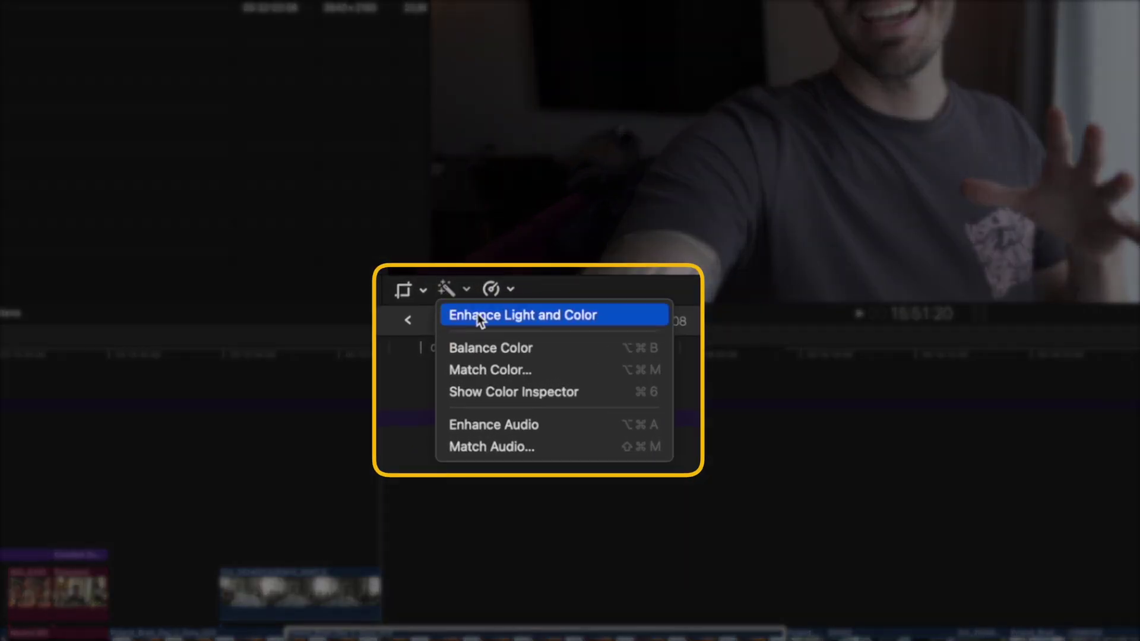
- Apply Enhance Light and Color, then toggle Color Adjustments 1 off and on to compare
left_click(562, 330)
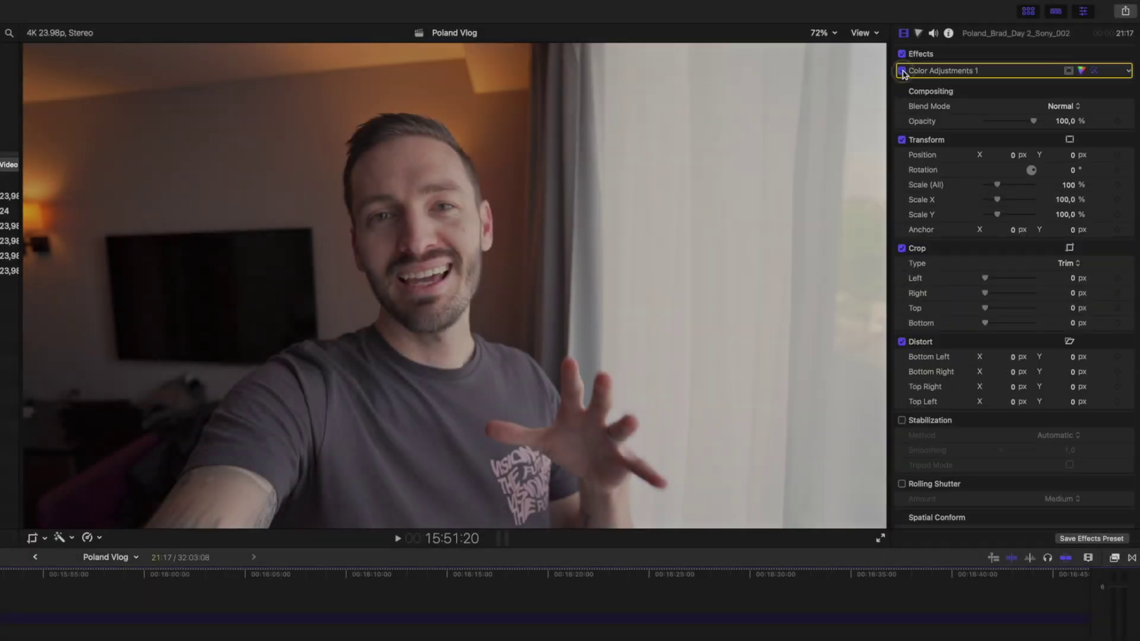
left_click(903, 70)
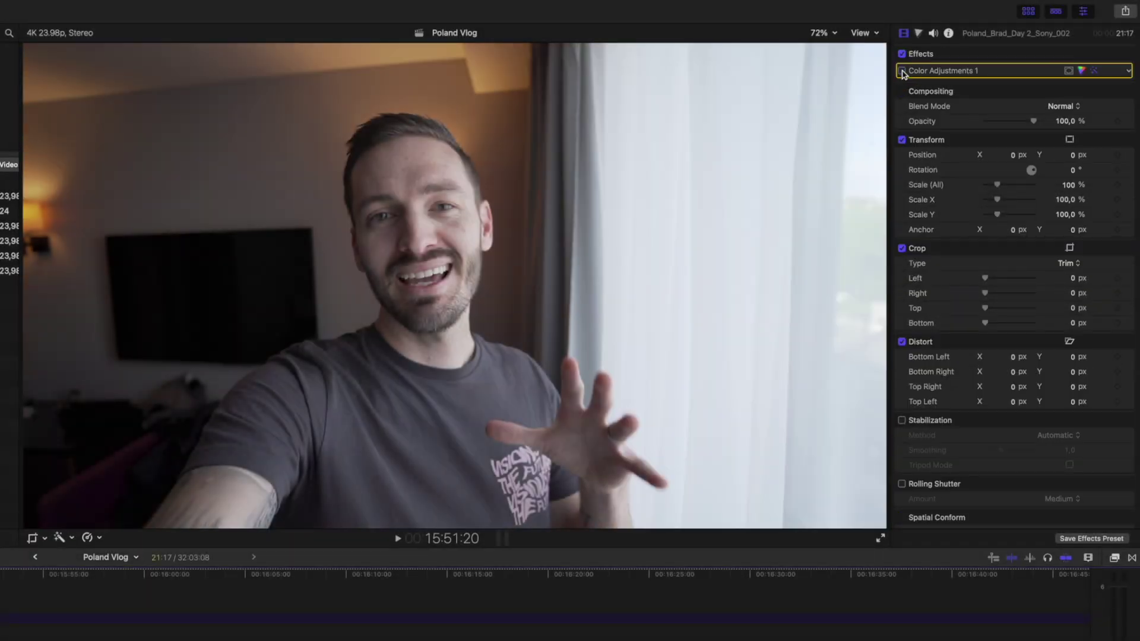
left_click(902, 71)
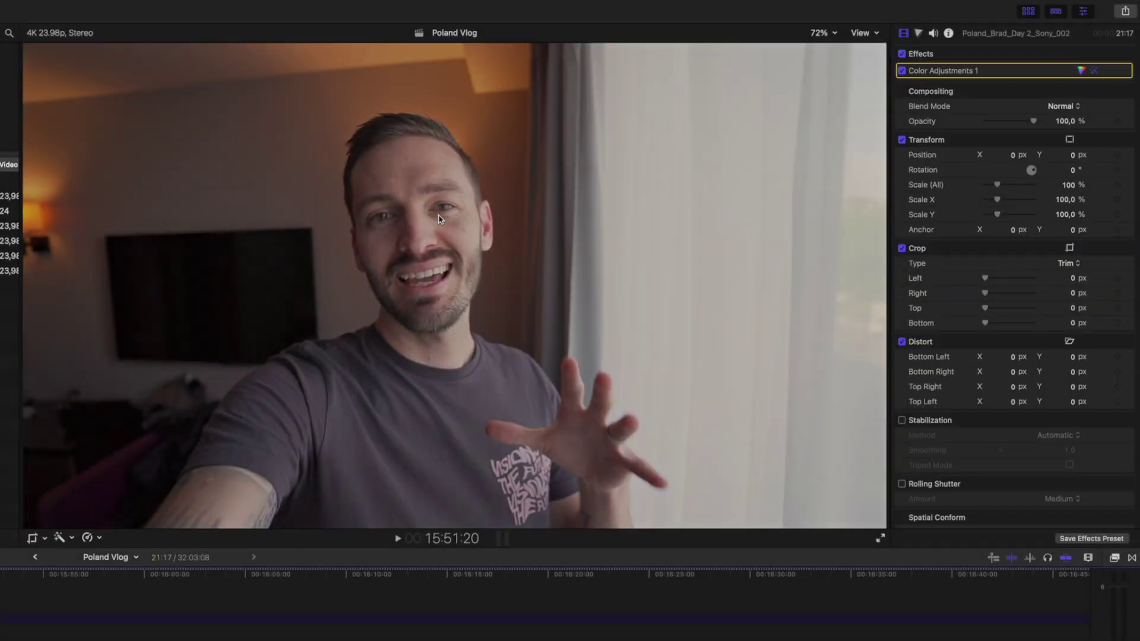
left_click(900, 70)
- In Color Adjustments 1, reset auto light and colour, then set Contrast 34.0 and Highlights Warmth 15.0
left_click(901, 71)
left_click(1080, 71)
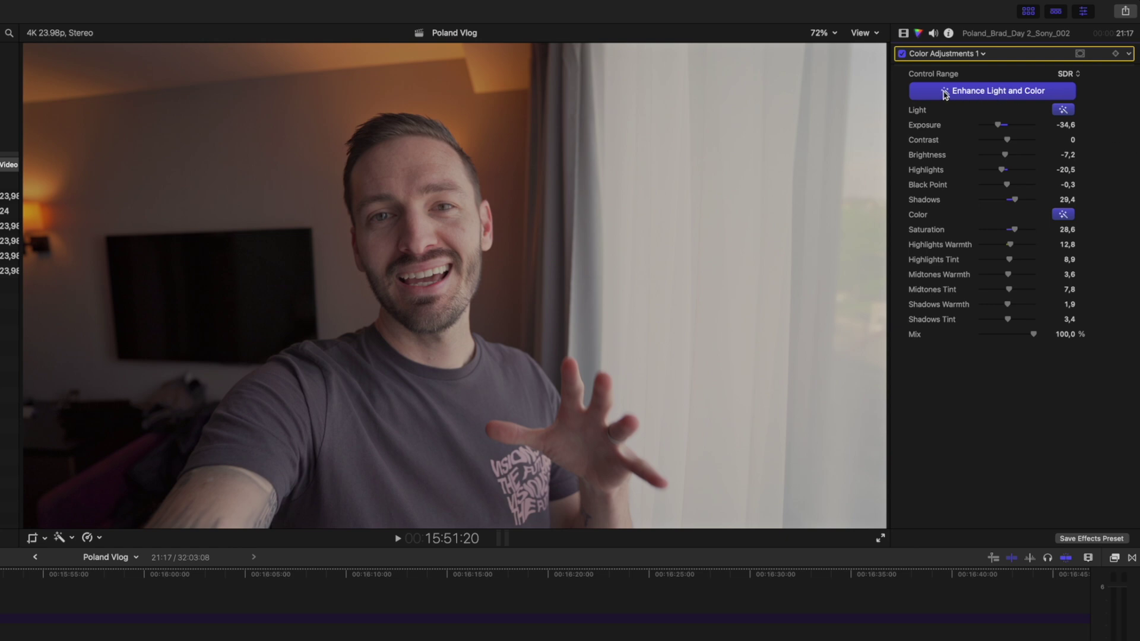
left_click(1013, 92)
left_click(1063, 111)
left_click(1063, 110)
left_click(1063, 110)
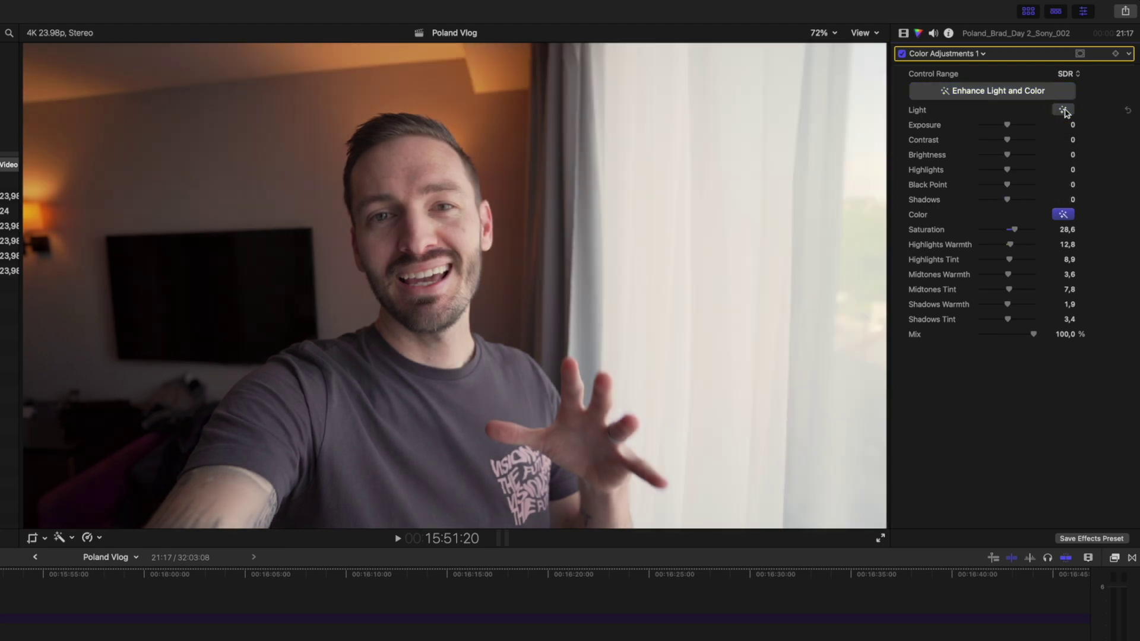
left_click(1067, 215)
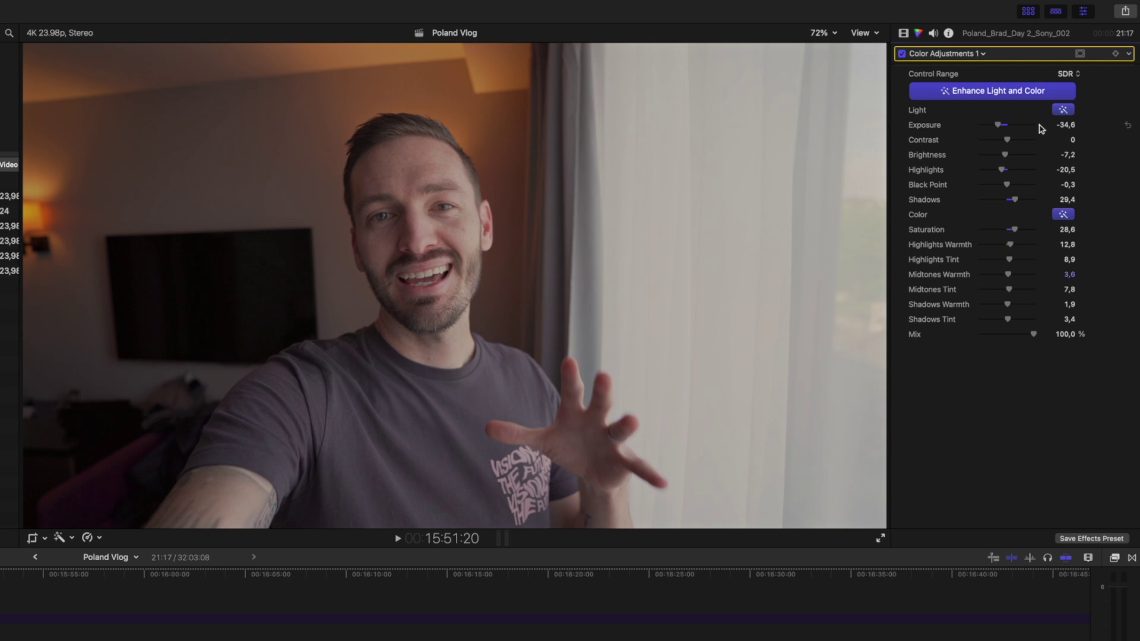
left_click_drag(1007, 142, 1017, 143)
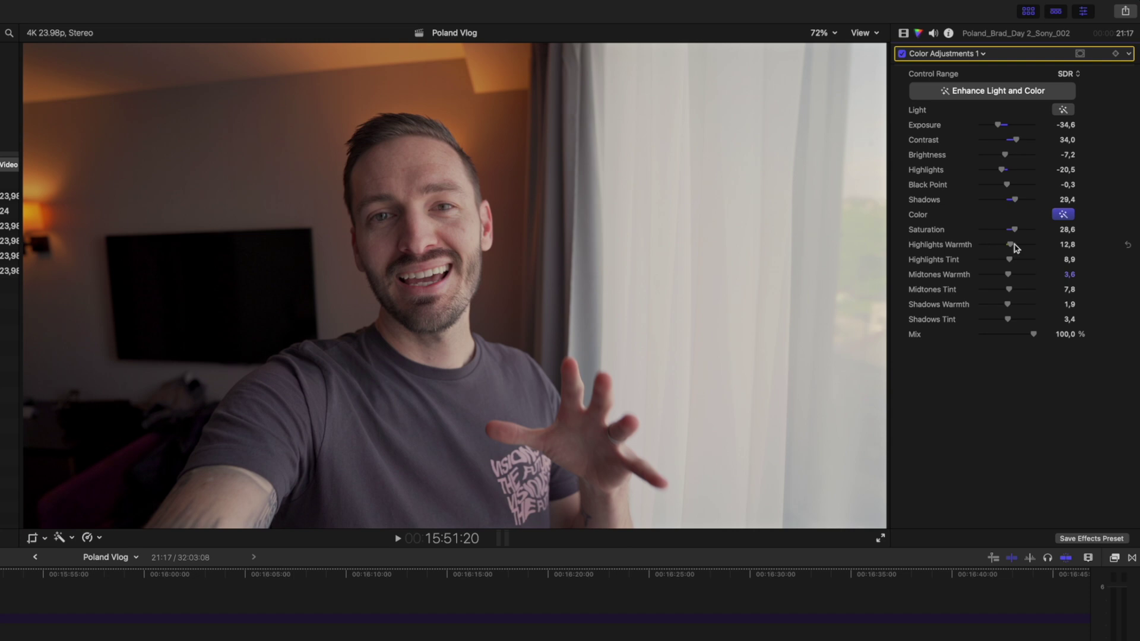
left_click_drag(1014, 248, 1011, 248)
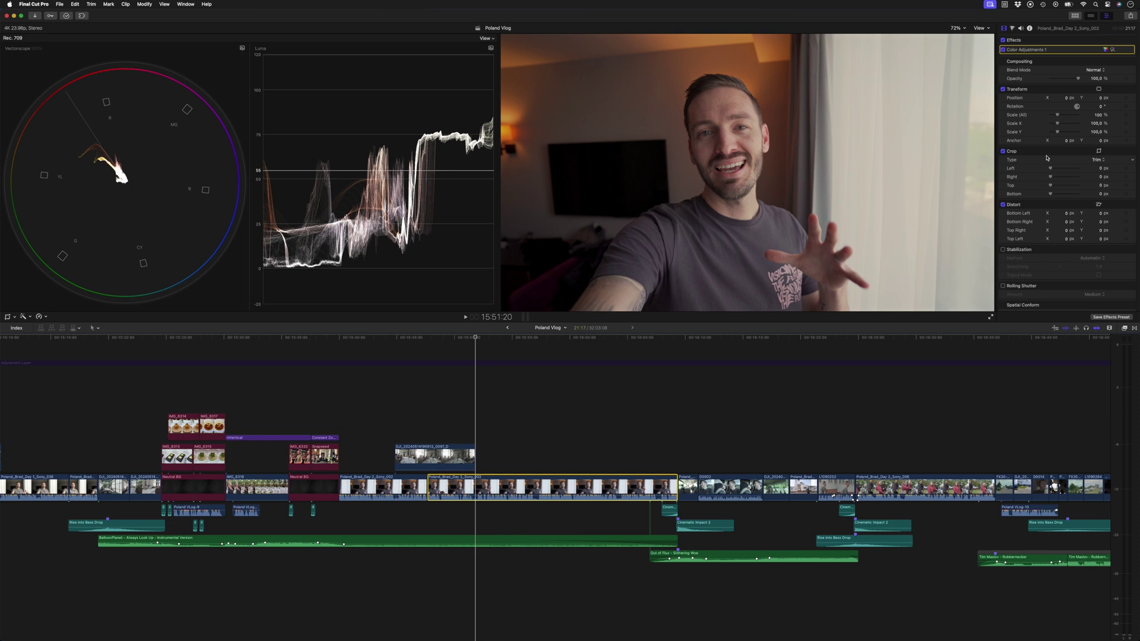
- Fit the timeline, marquee-select the run of clips from the aerial shot, and open Remove Attributes
key("shift+z")
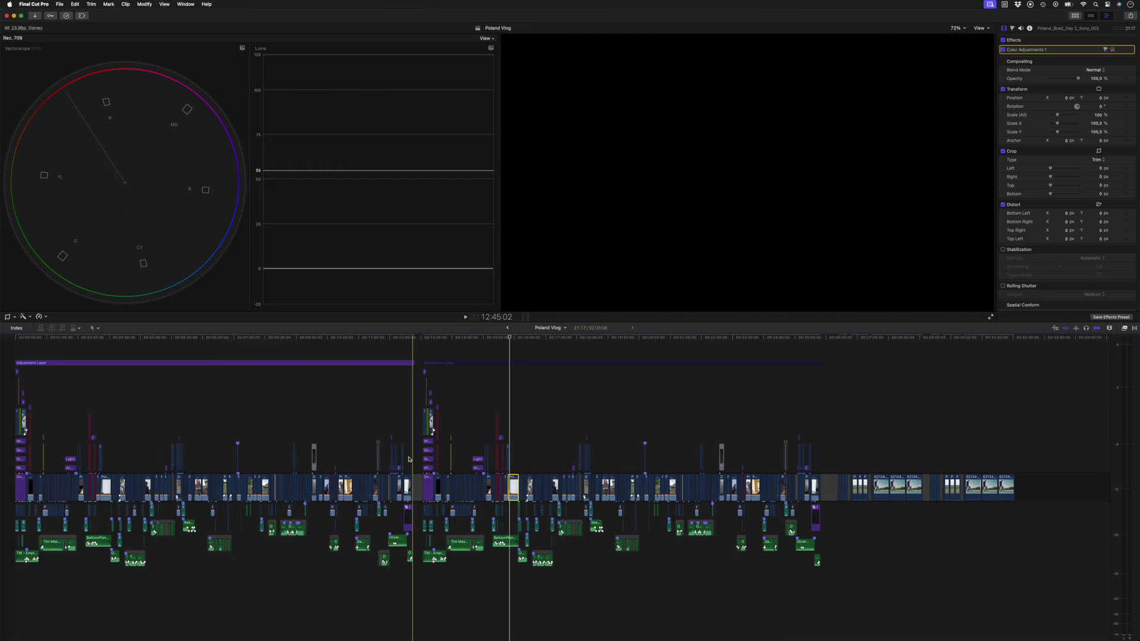
left_click_drag(415, 529, 15, 440)
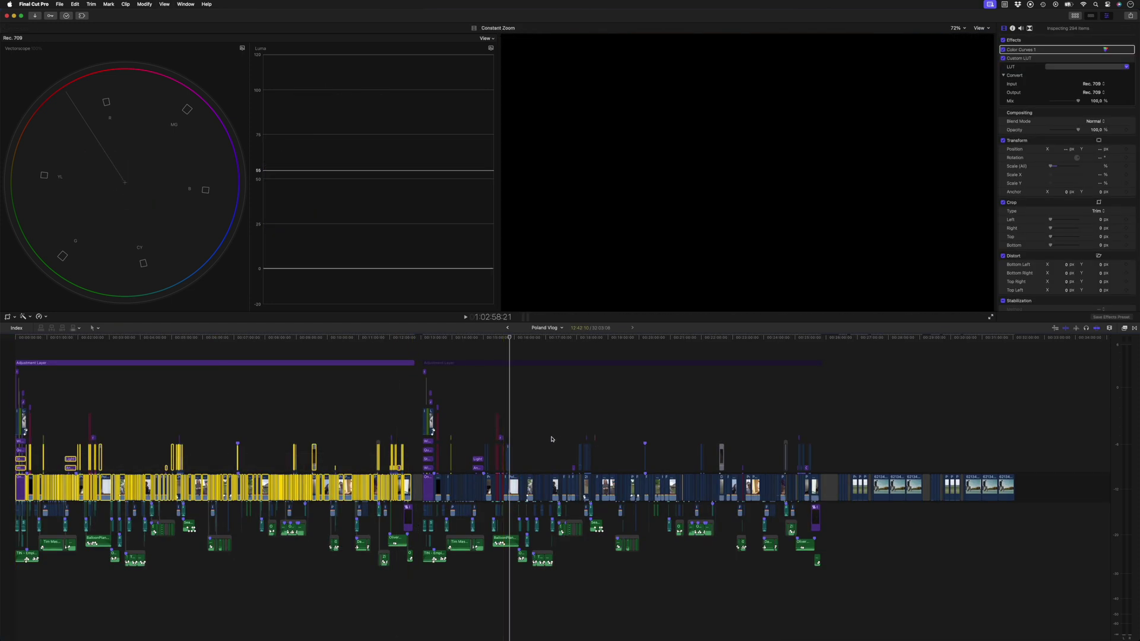
left_click(540, 439)
key("super+equal")
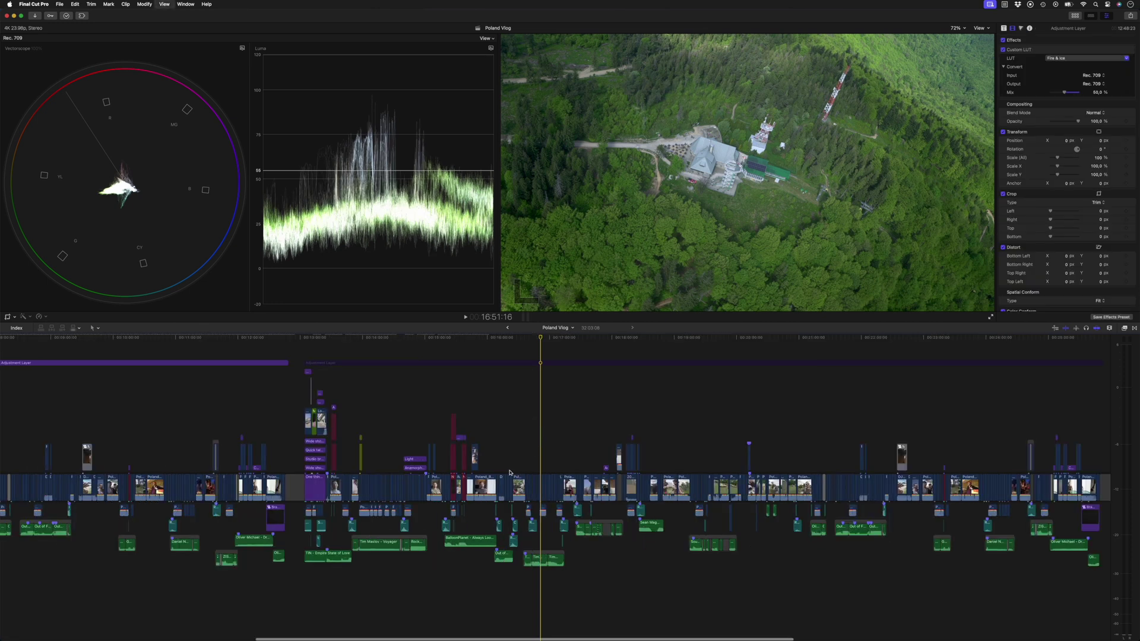
left_click_drag(497, 469, 824, 347)
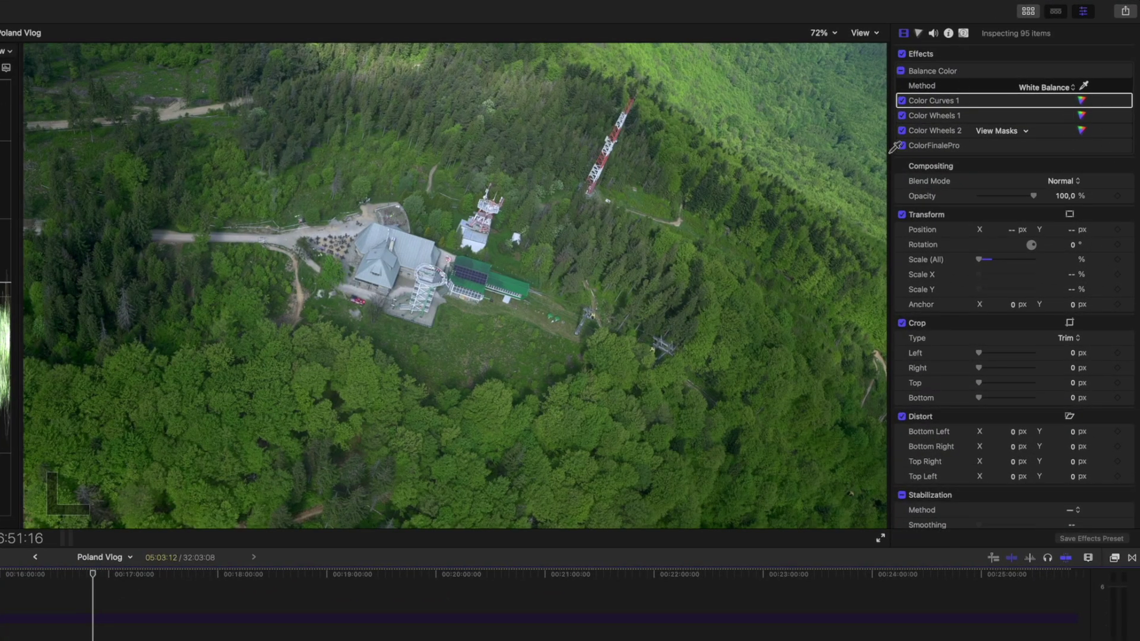
key("super+shift+x")
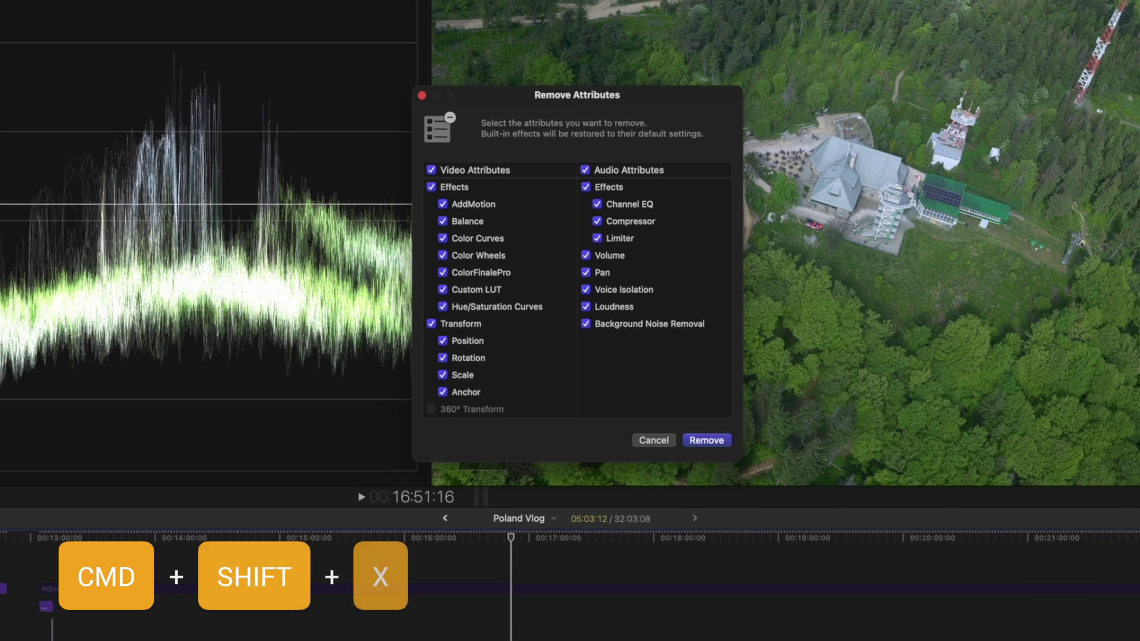
- Remove the clips' video effects, keeping Audio Attributes and Transform, then apply Enhance Light and Color
left_click(603, 170)
left_click(469, 325)
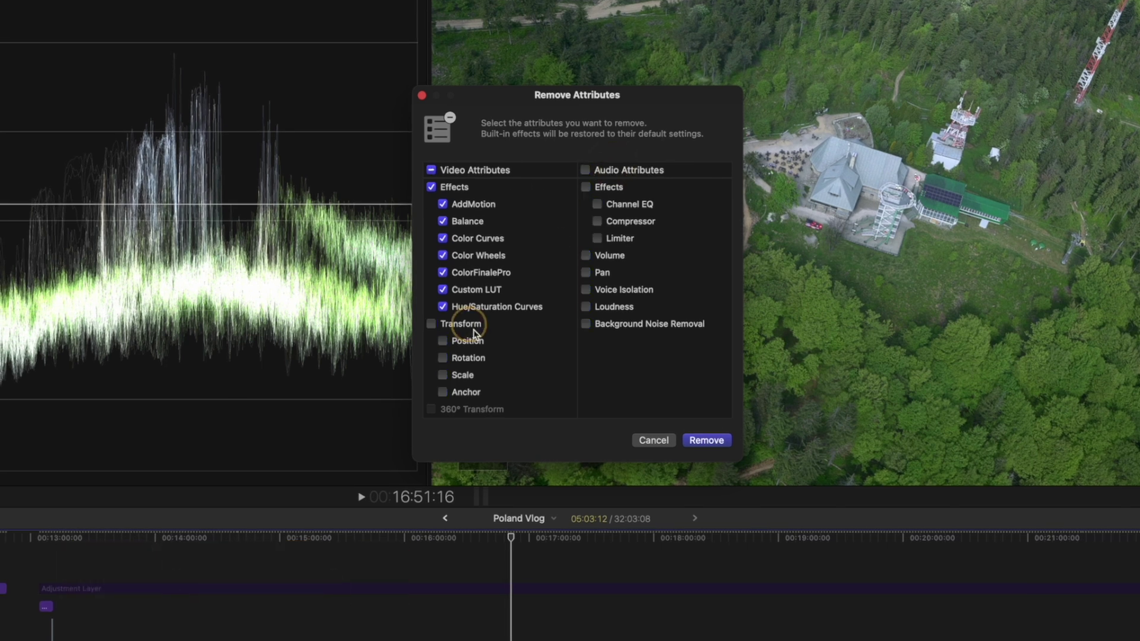
scroll(474, 338, "down", 8)
scroll(451, 324, "up", 8)
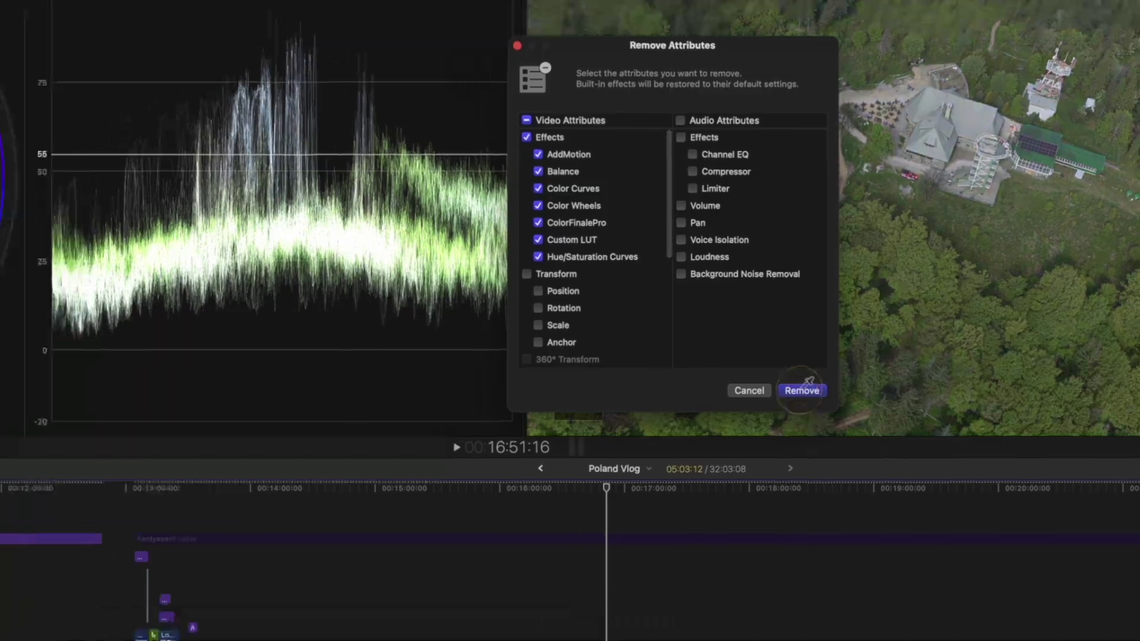
left_click(706, 439)
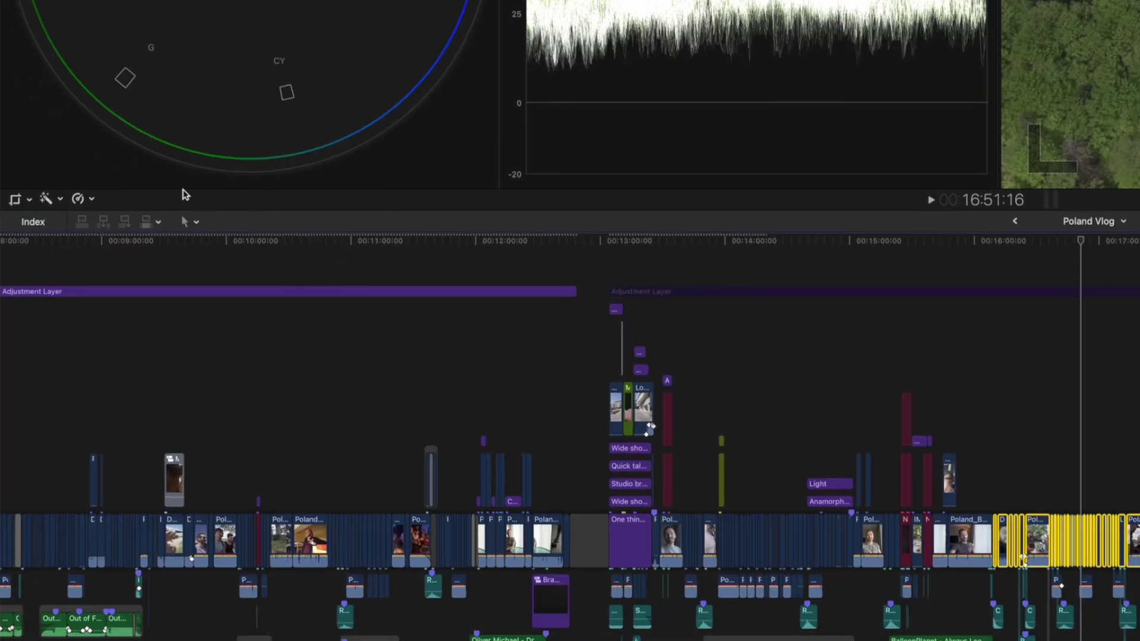
left_click(62, 200)
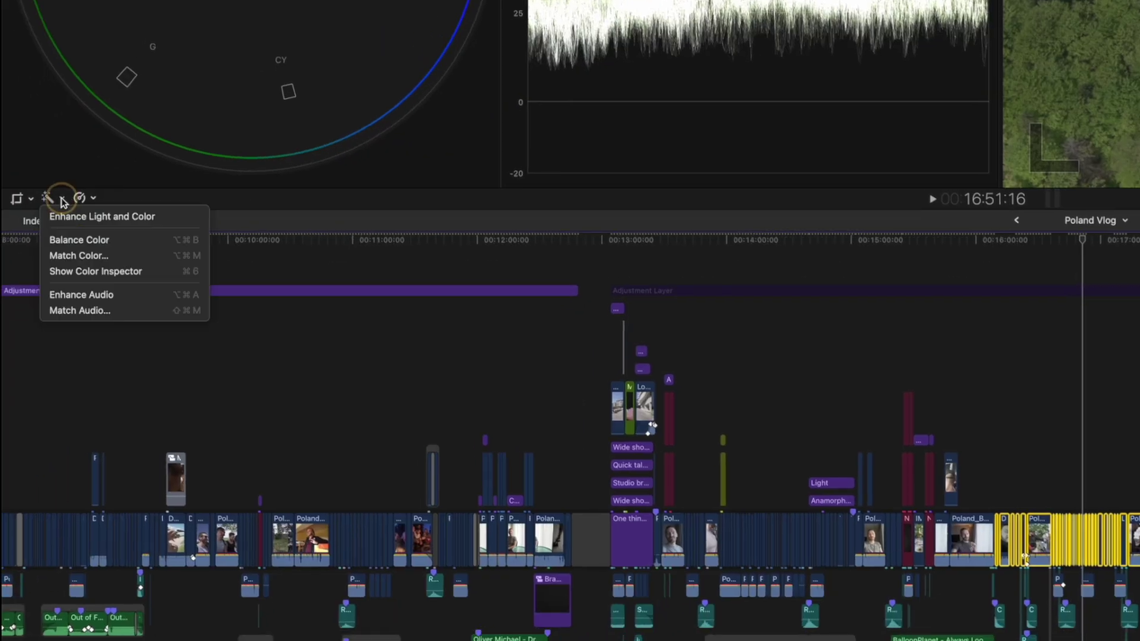
left_click(161, 217)
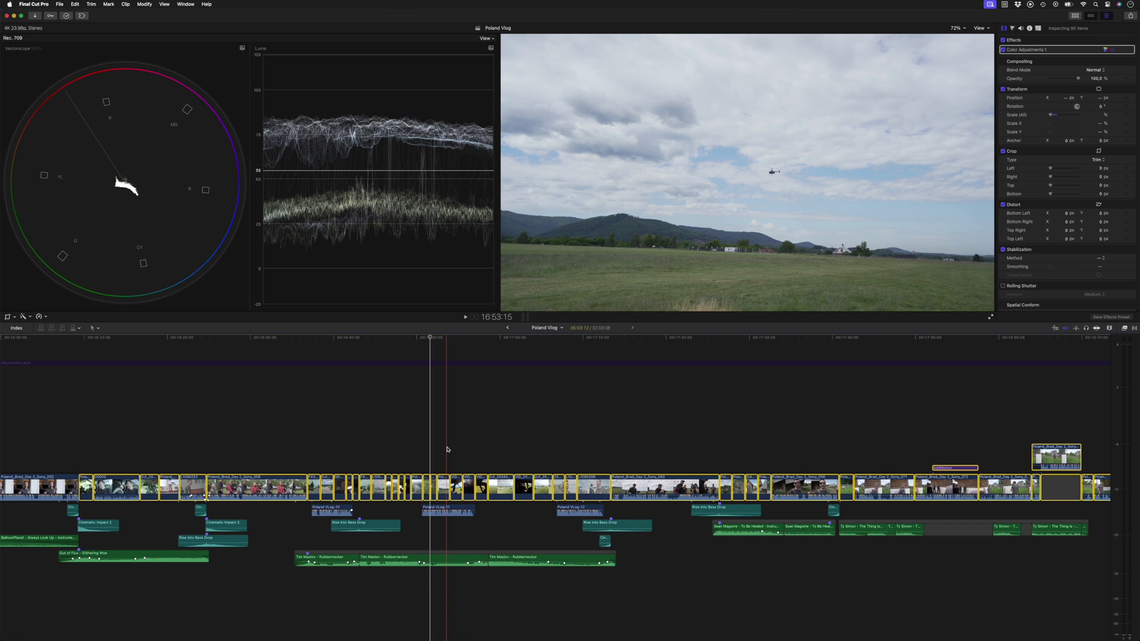
- Deselect all, select the sunglasses selfie then the aerial village clip, and toggle its colour adjustment
key("super+shift+a")
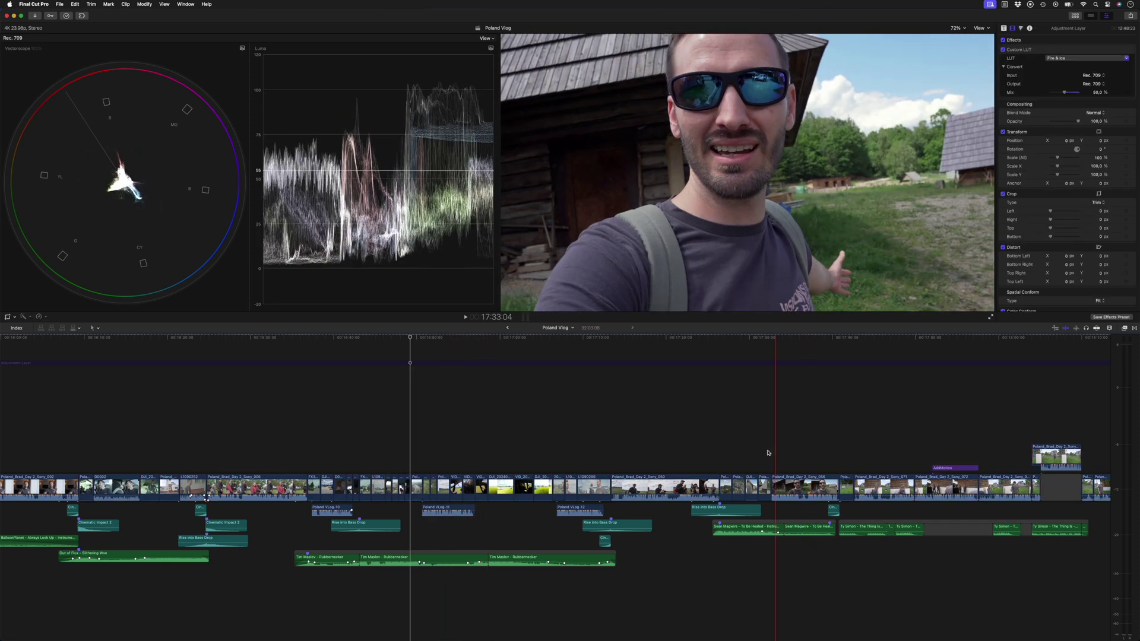
left_click(786, 451)
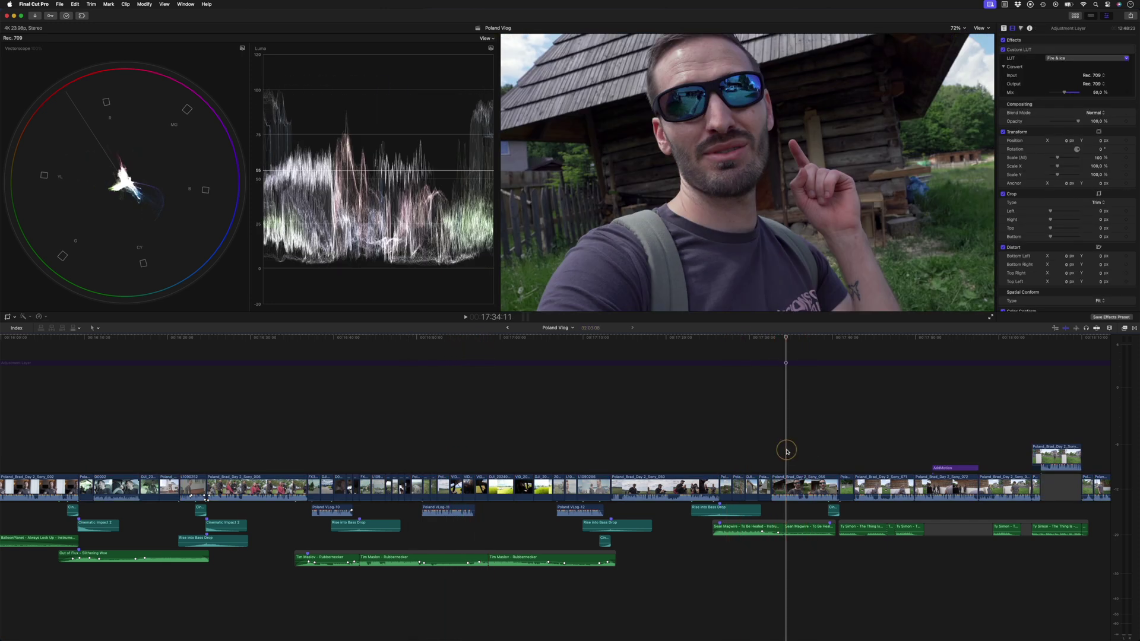
left_click(786, 484)
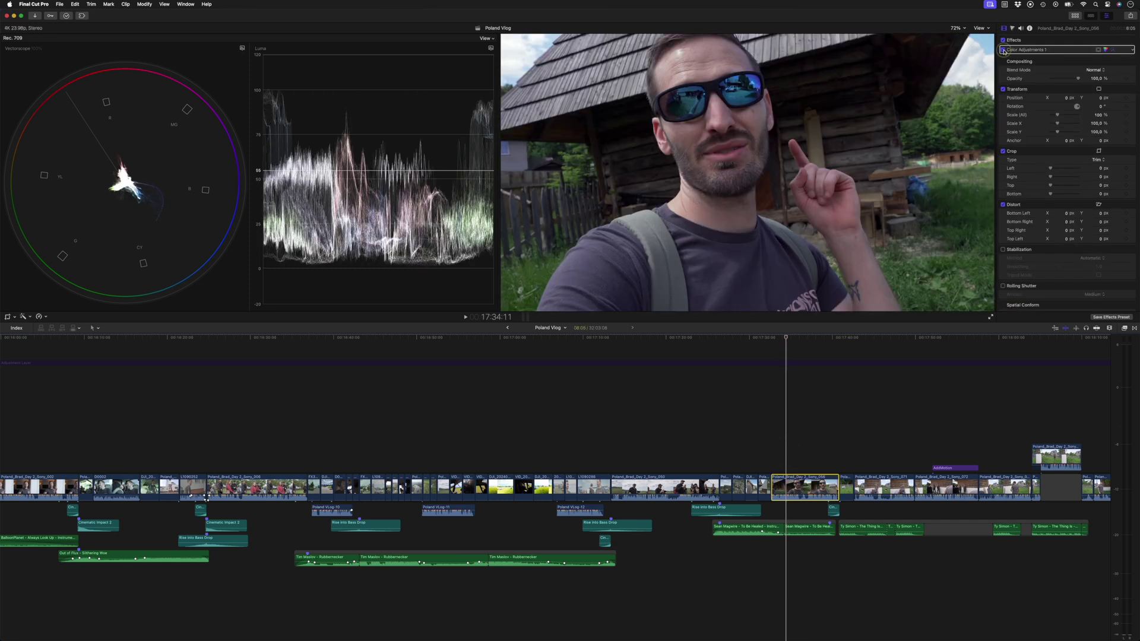
left_click(728, 455)
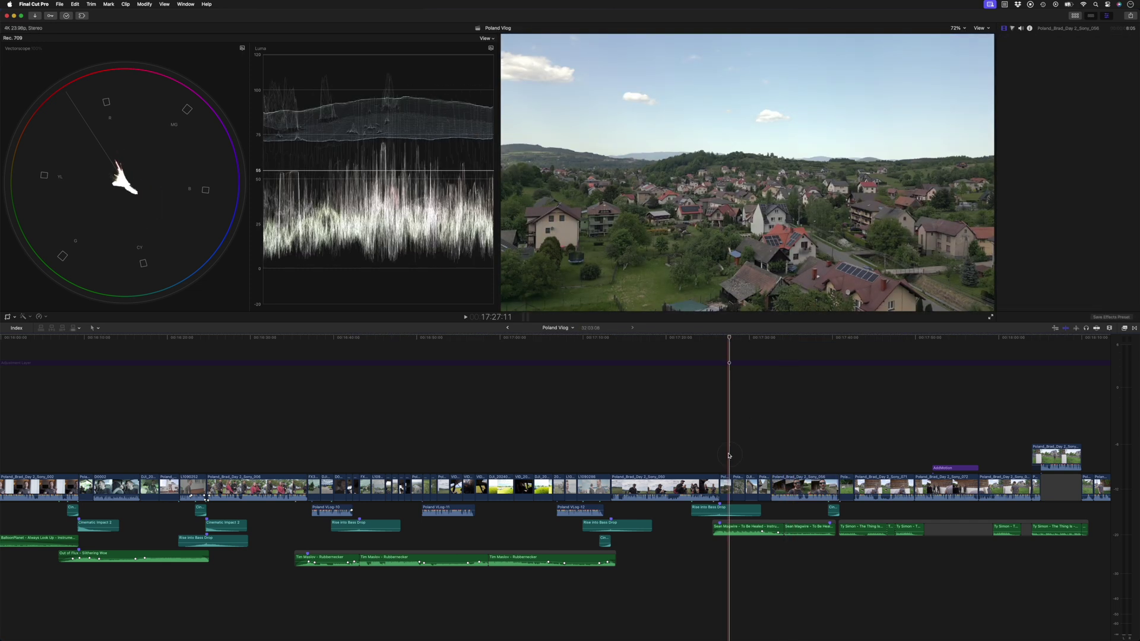
left_click(726, 487)
left_click(1003, 50)
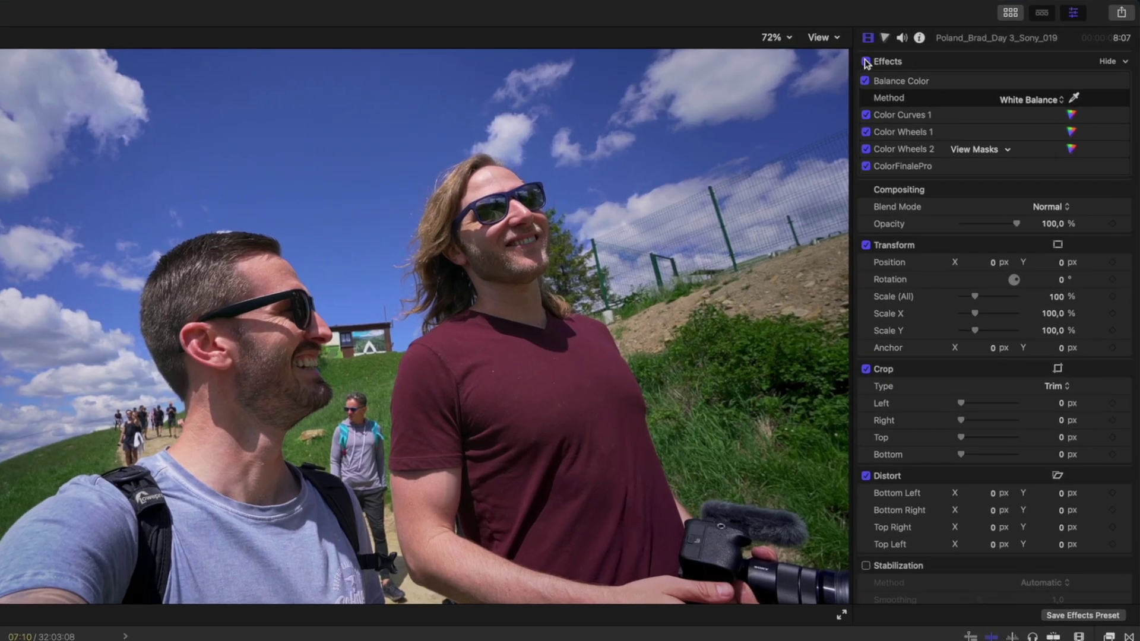
- Copy the Balance Color effect from the graded clip onto Poland_Brad_Day 3_Sony_020
left_click(866, 61)
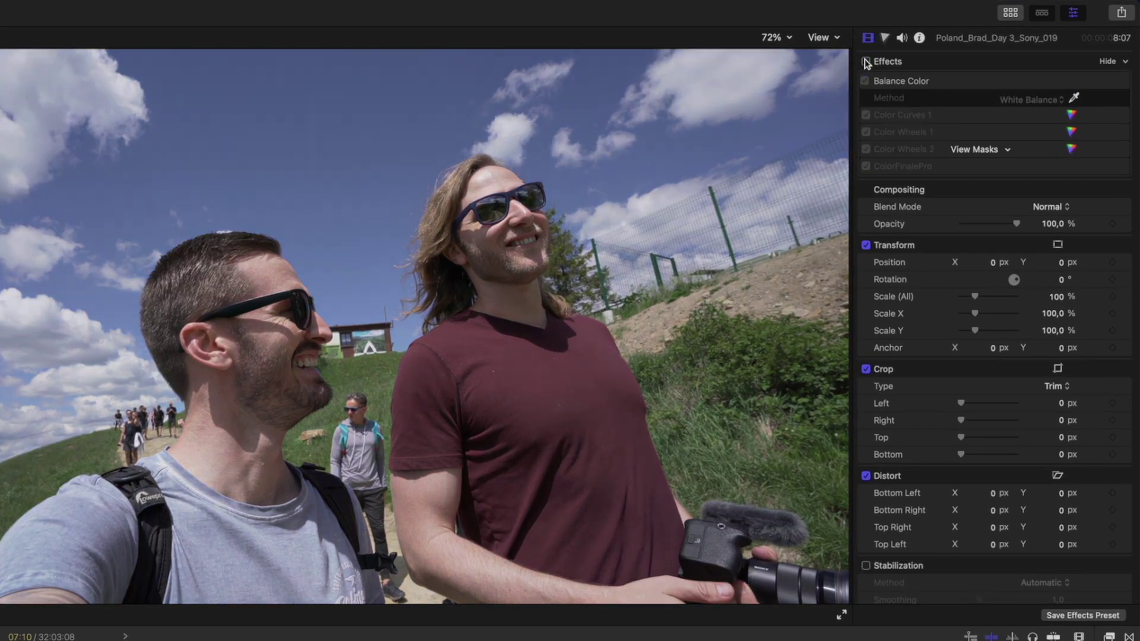
left_click(866, 62)
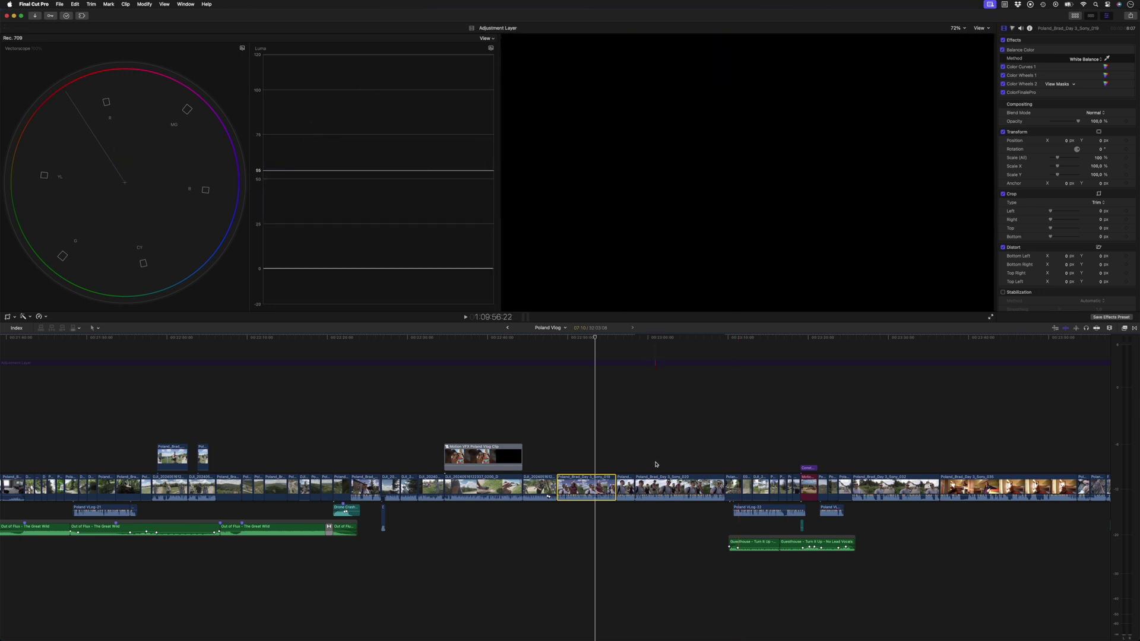
left_click(673, 486)
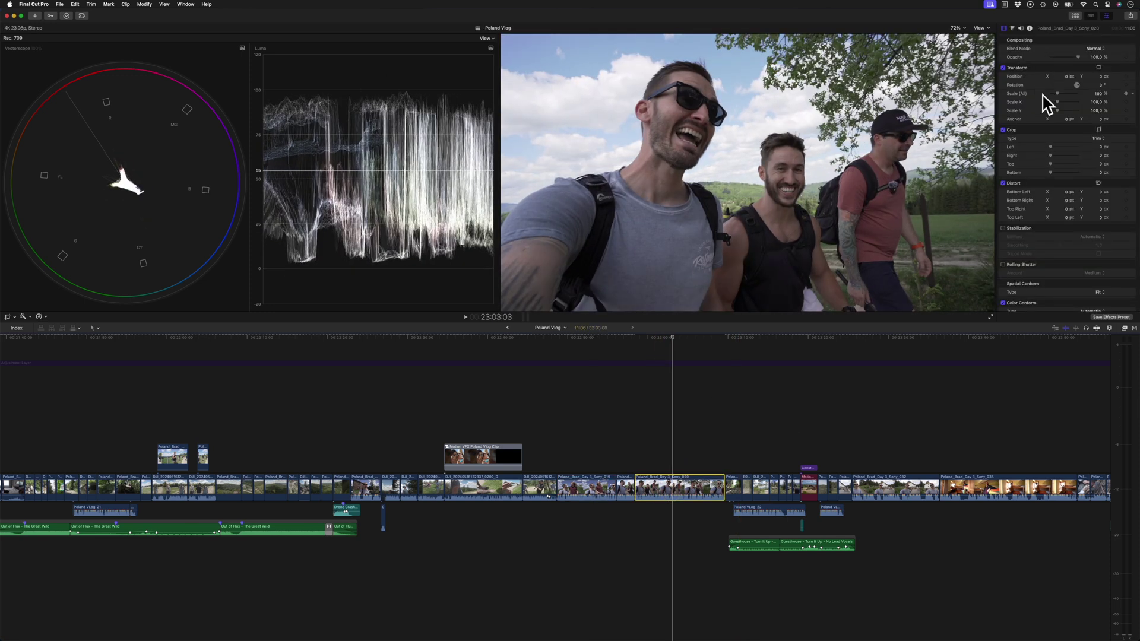
left_click(585, 486)
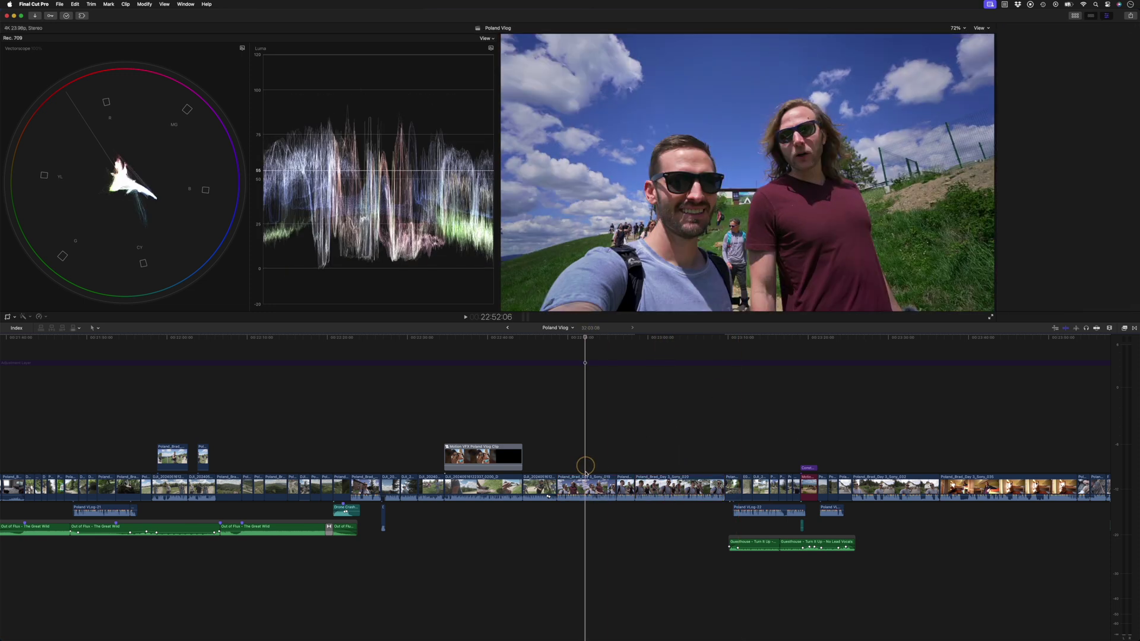
left_click_drag(1020, 50, 665, 485)
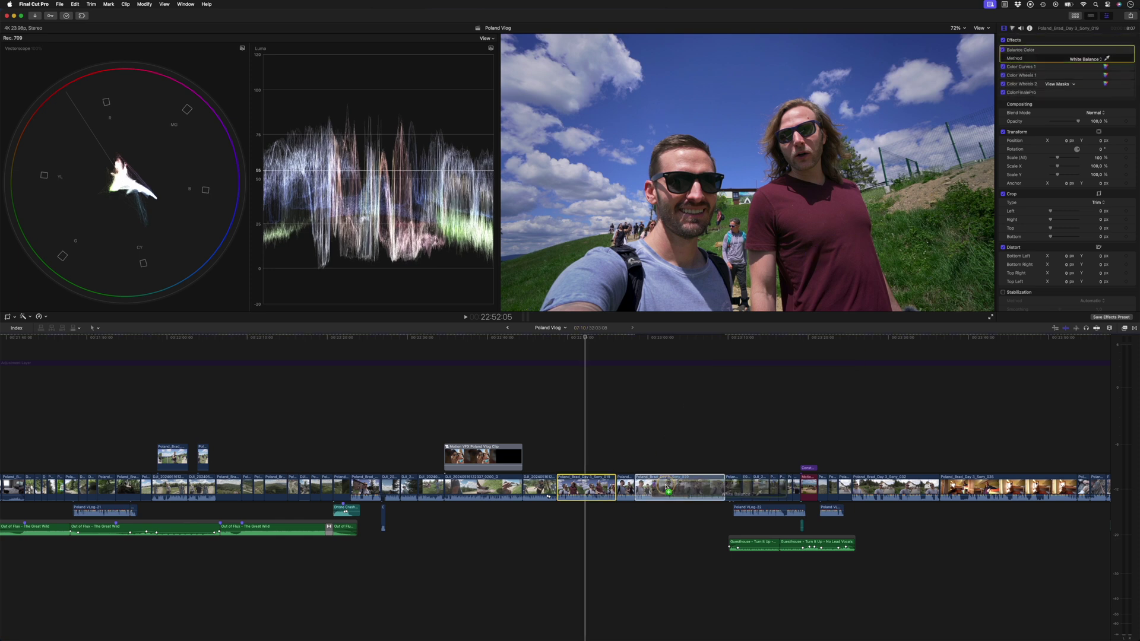
left_click(669, 485)
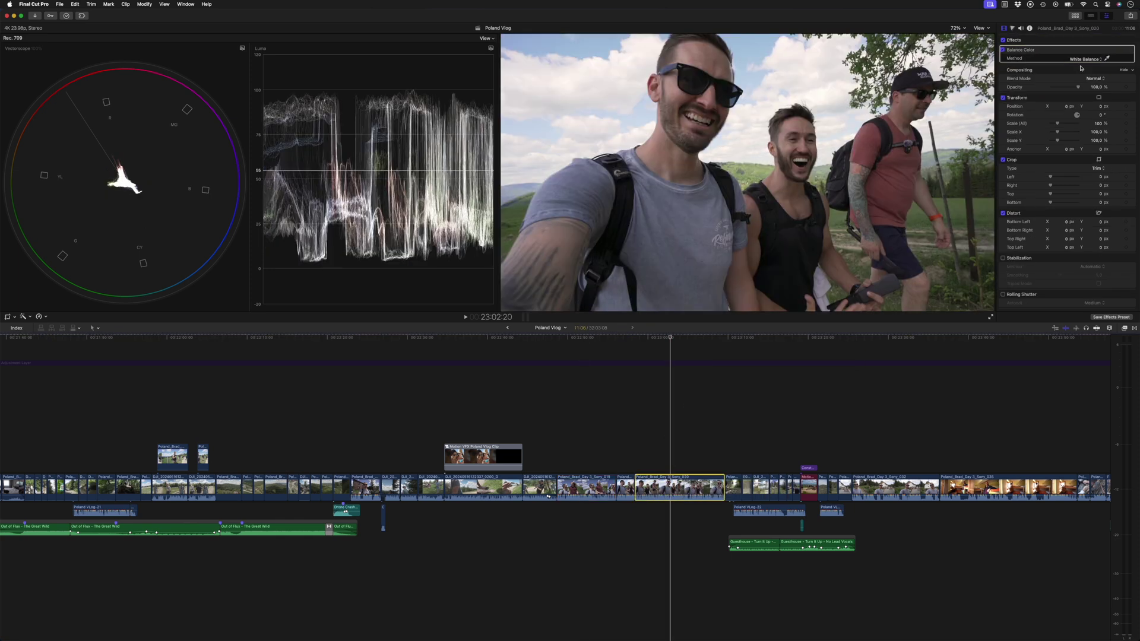
- Copy the Color Wheels and ColorFinalePro effects from the source clip onto Sony_020 too
left_click(598, 486)
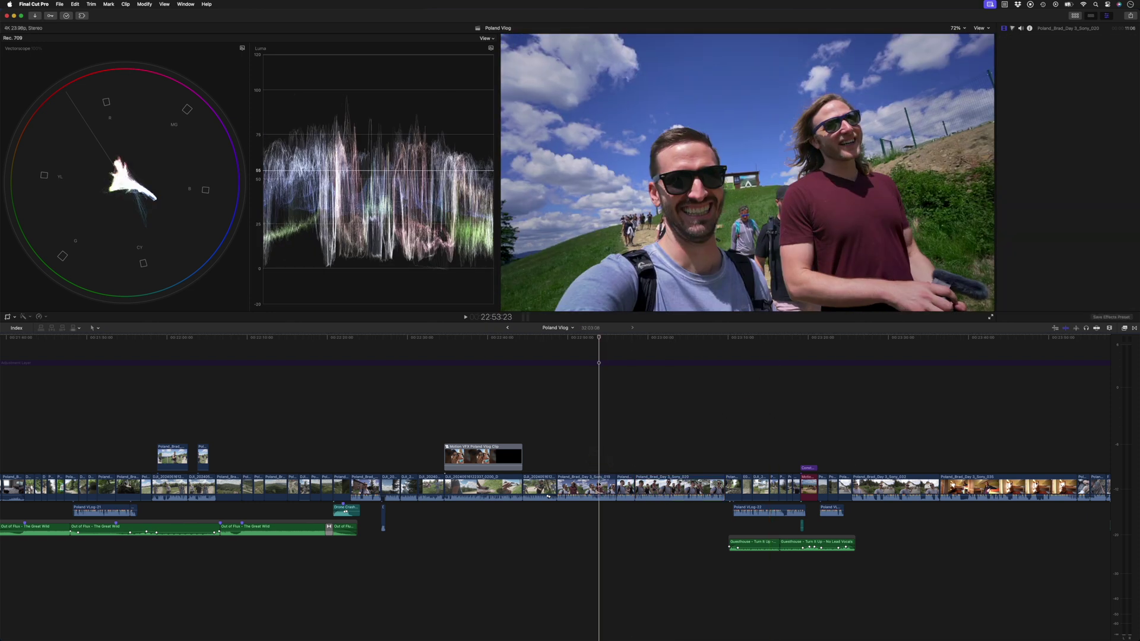
left_click(663, 337)
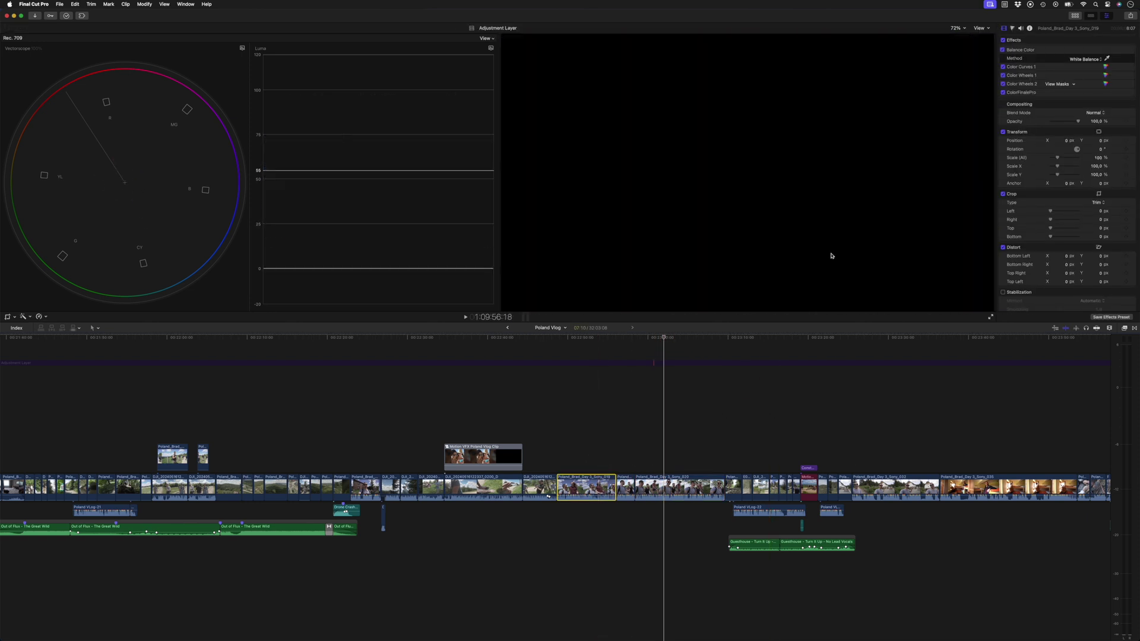
left_click(1023, 68)
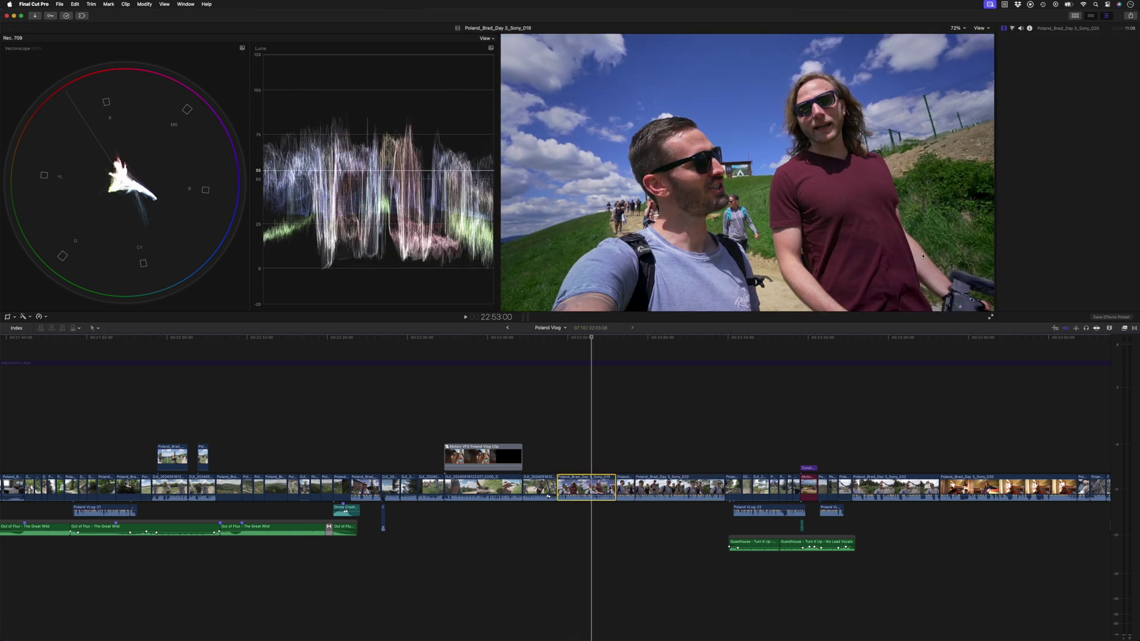
left_click(1022, 76)
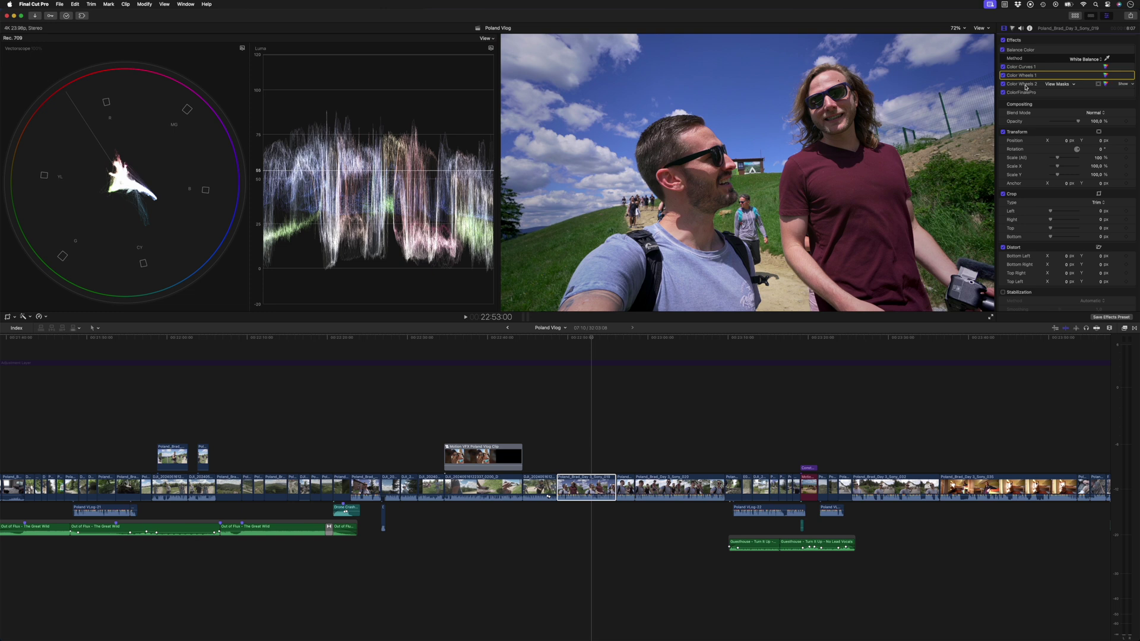
left_click(1024, 89, "shift")
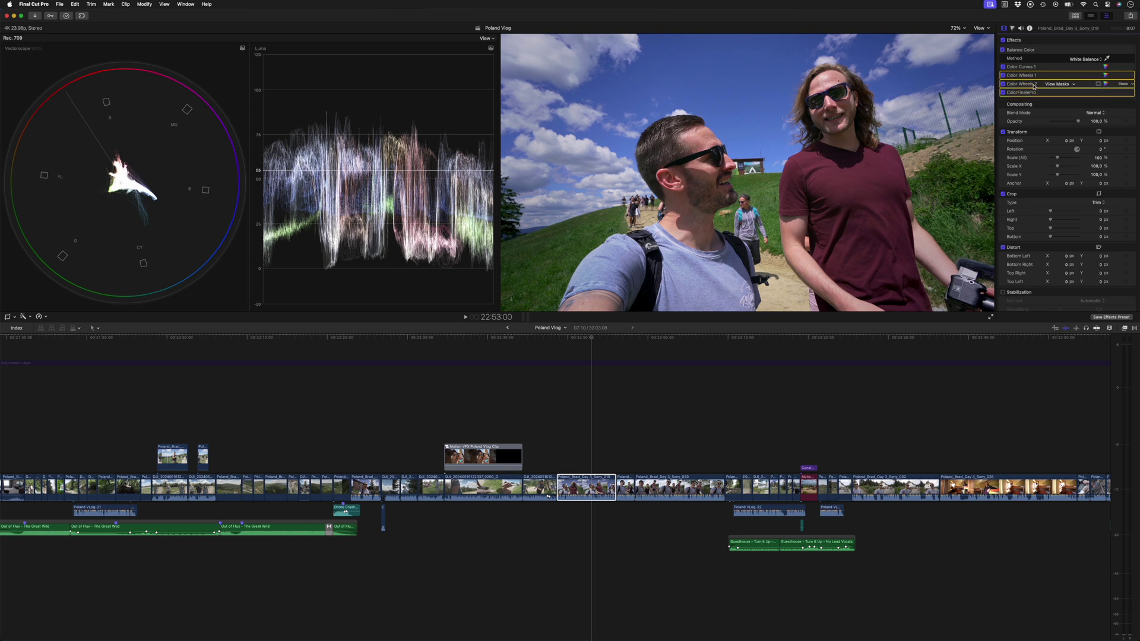
left_click_drag(1032, 78, 667, 466)
left_click(667, 466)
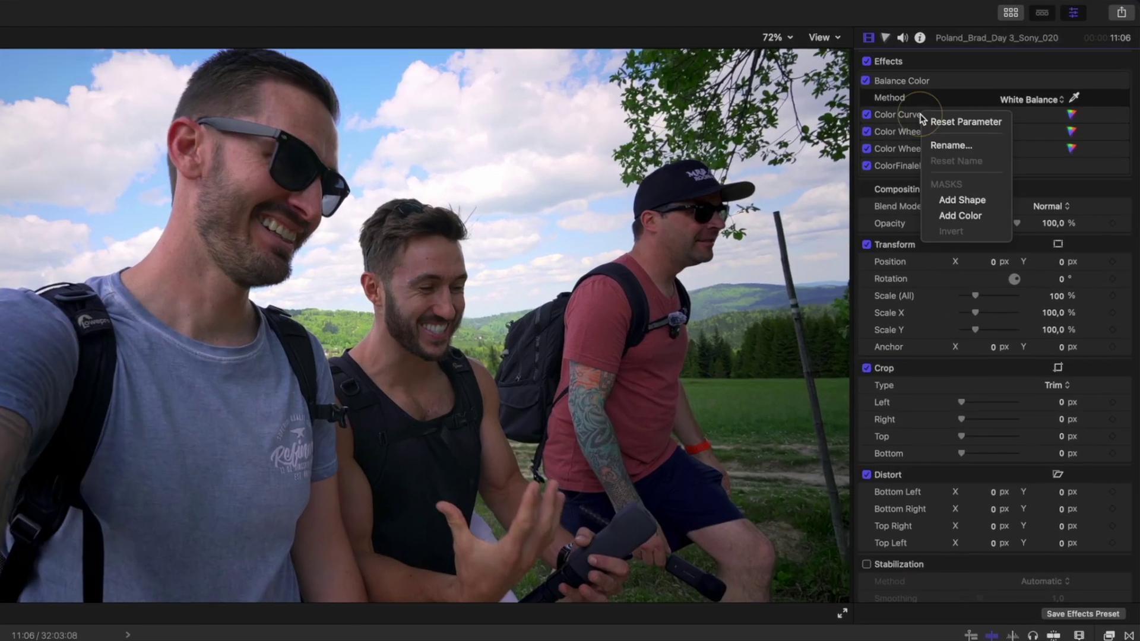
- Rename Color Curves 1 to Contrast, Color Wheels 1 to Sat & Cool, and ColorFinalePro to Sharpen
left_click(952, 146)
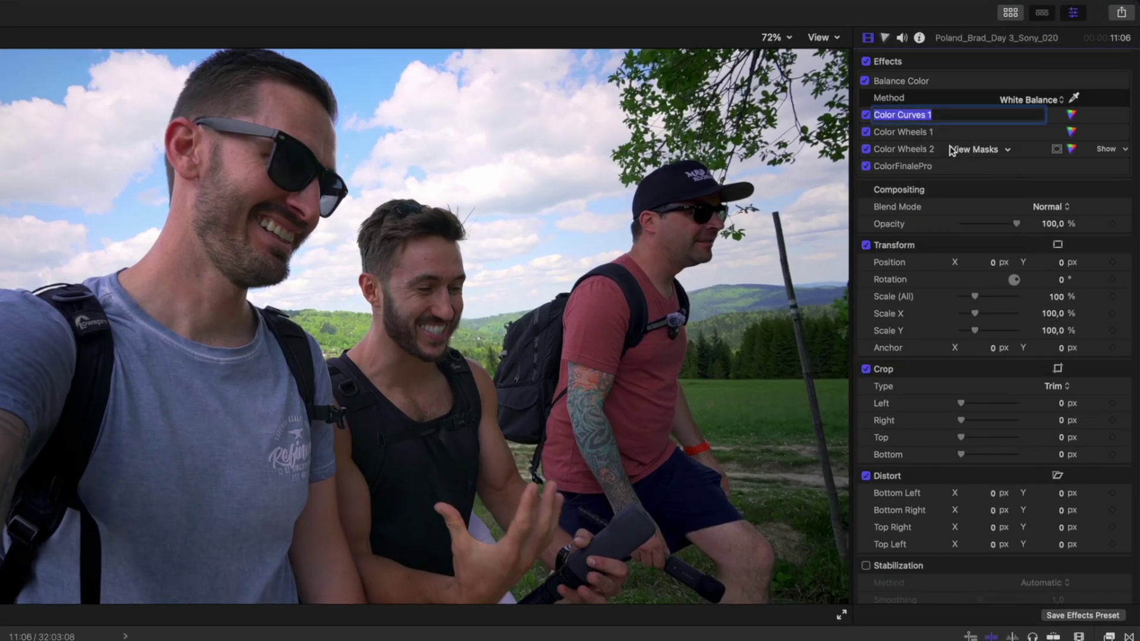
type("Contrast")
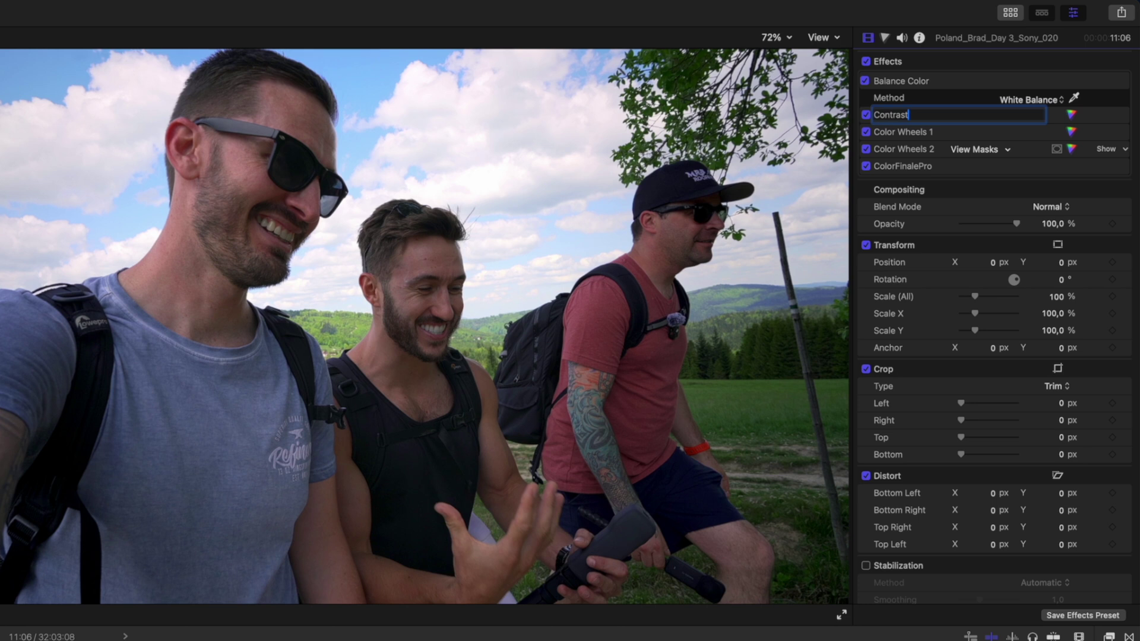
key("Return")
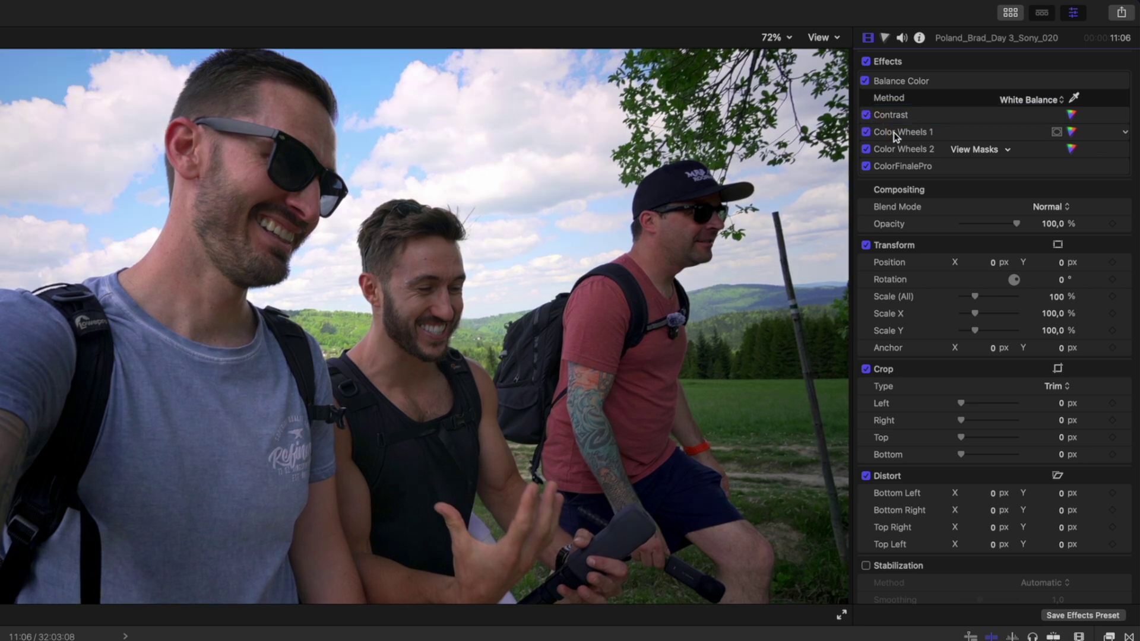
double_click(912, 133)
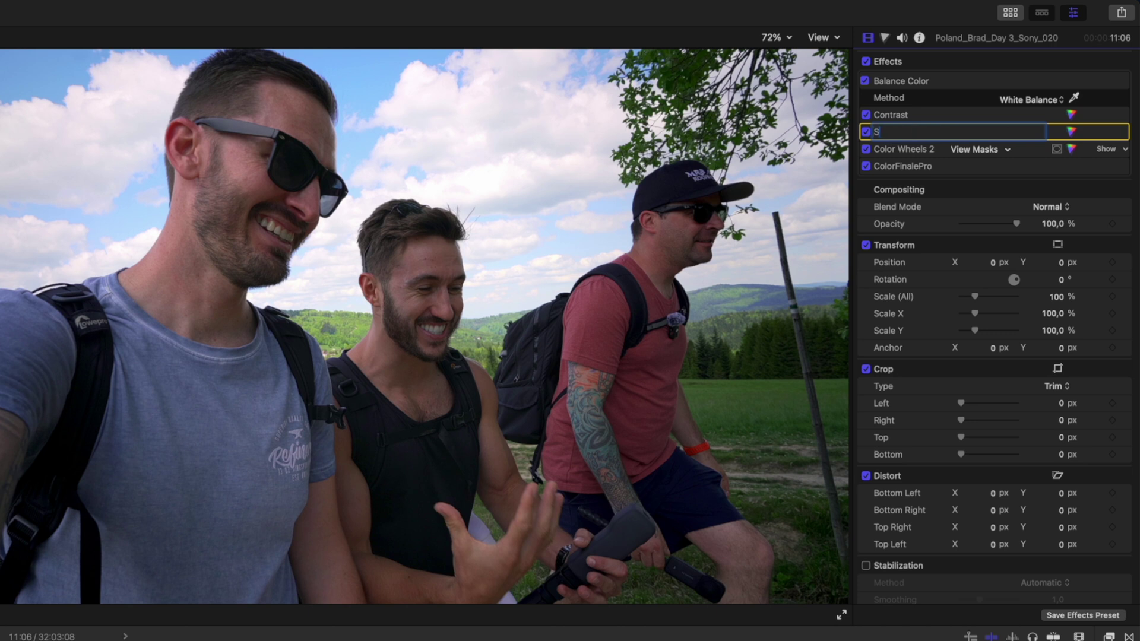
type("Sat & Cool")
key("Return")
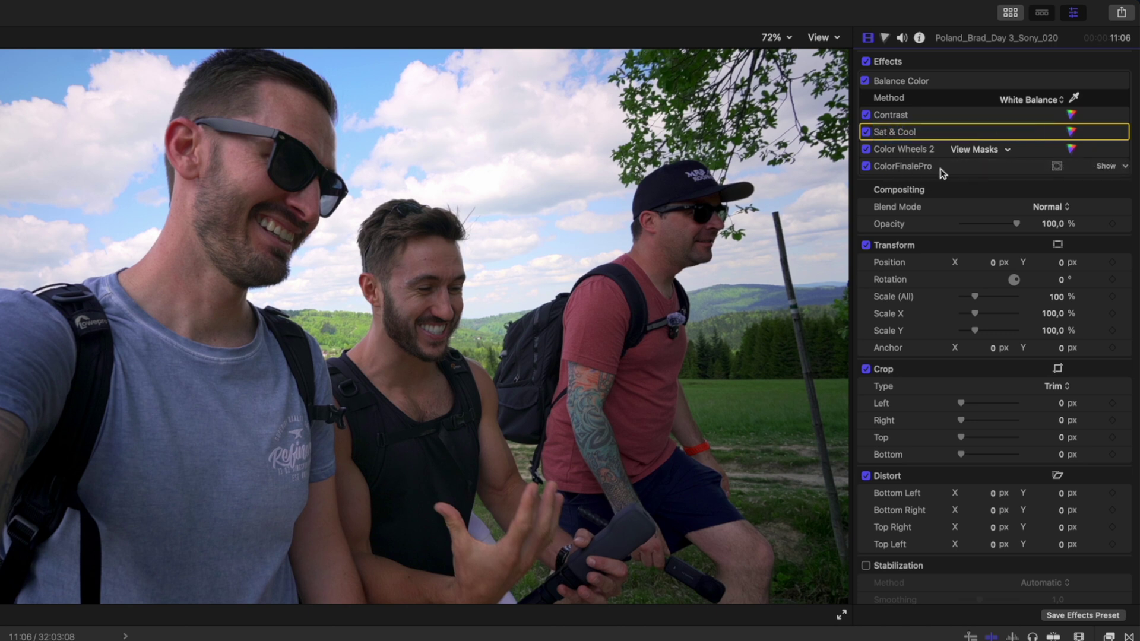
double_click(900, 167)
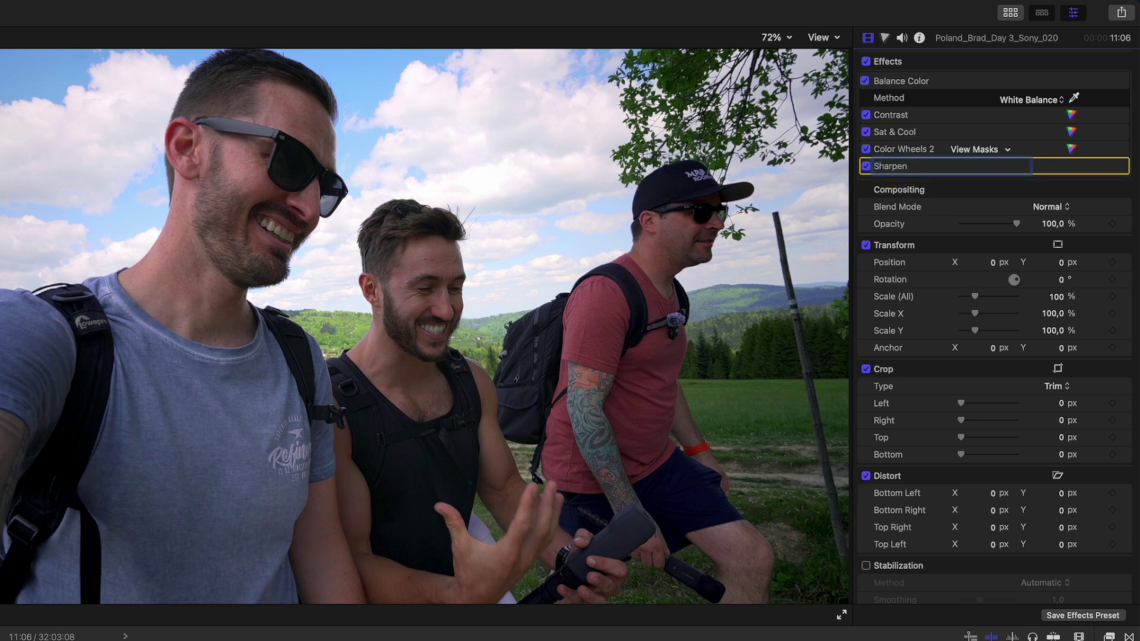
key("Return")
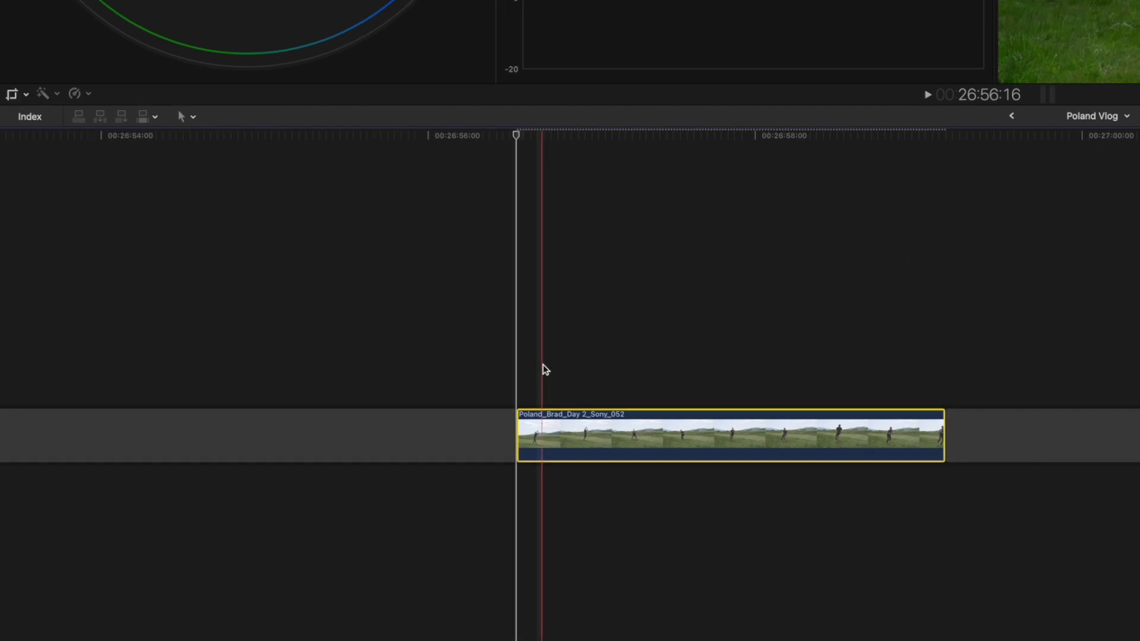
- Retime the Poland_Brad_Day 2_Sony_052 clip to Slow 25% and zoom the timeline out
left_click(88, 93)
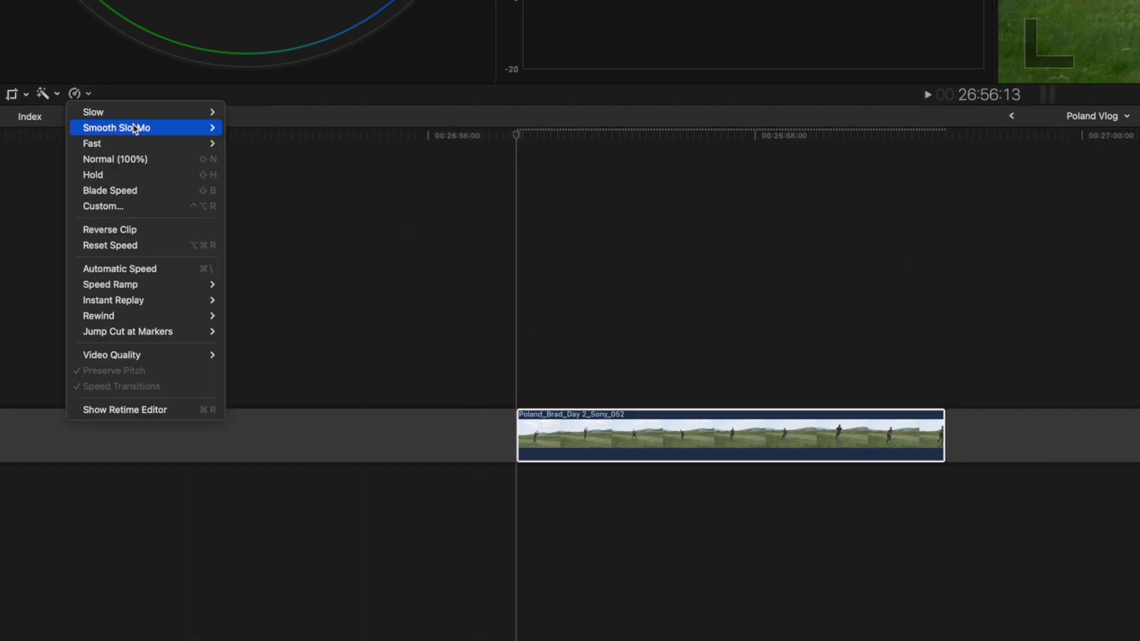
mouse_move(166, 117)
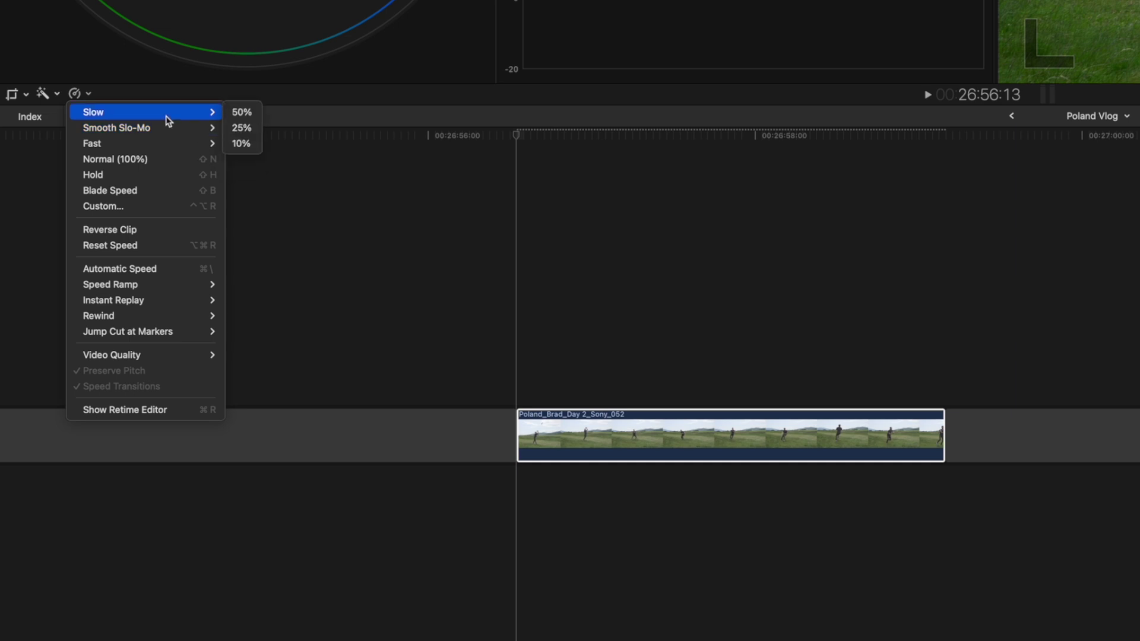
left_click(240, 128)
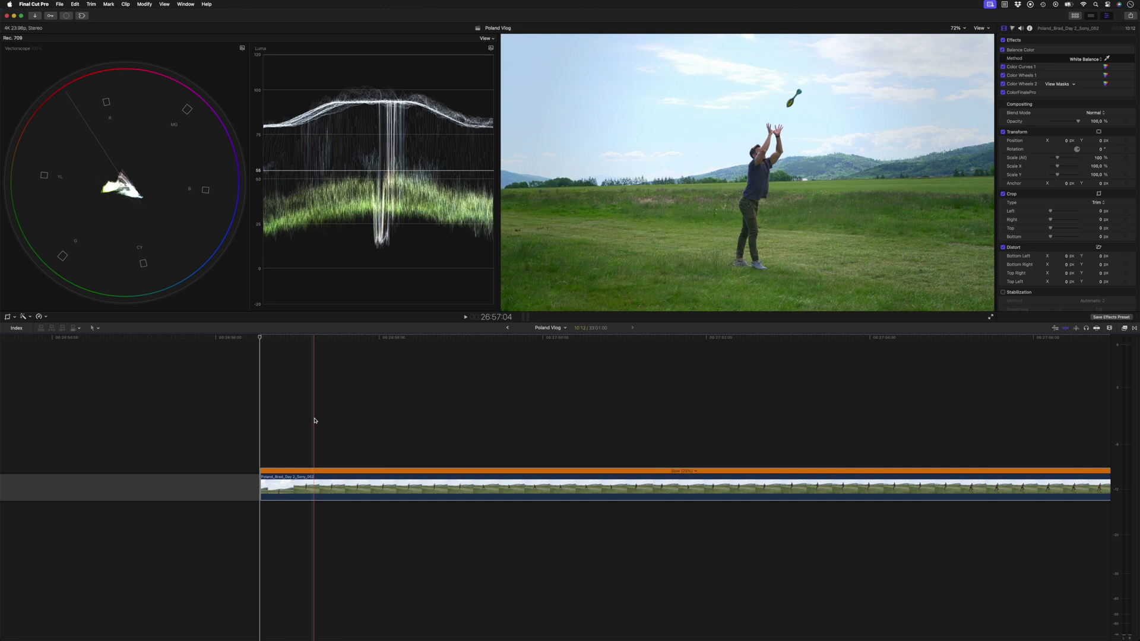
key("super+minus")
key("super+minus")
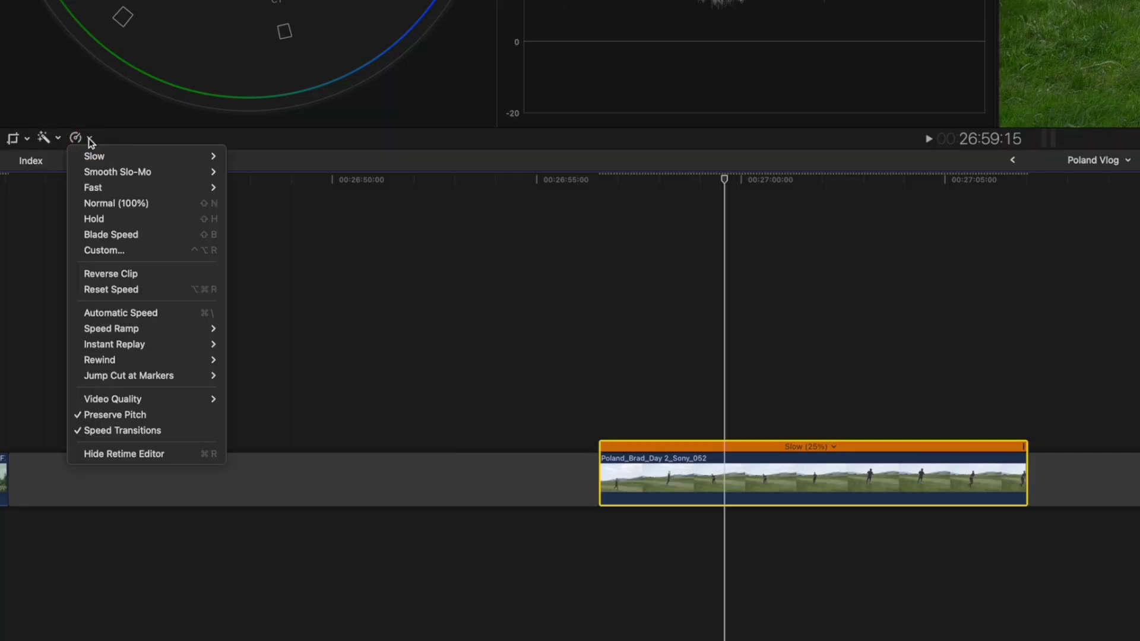
mouse_move(114, 399)
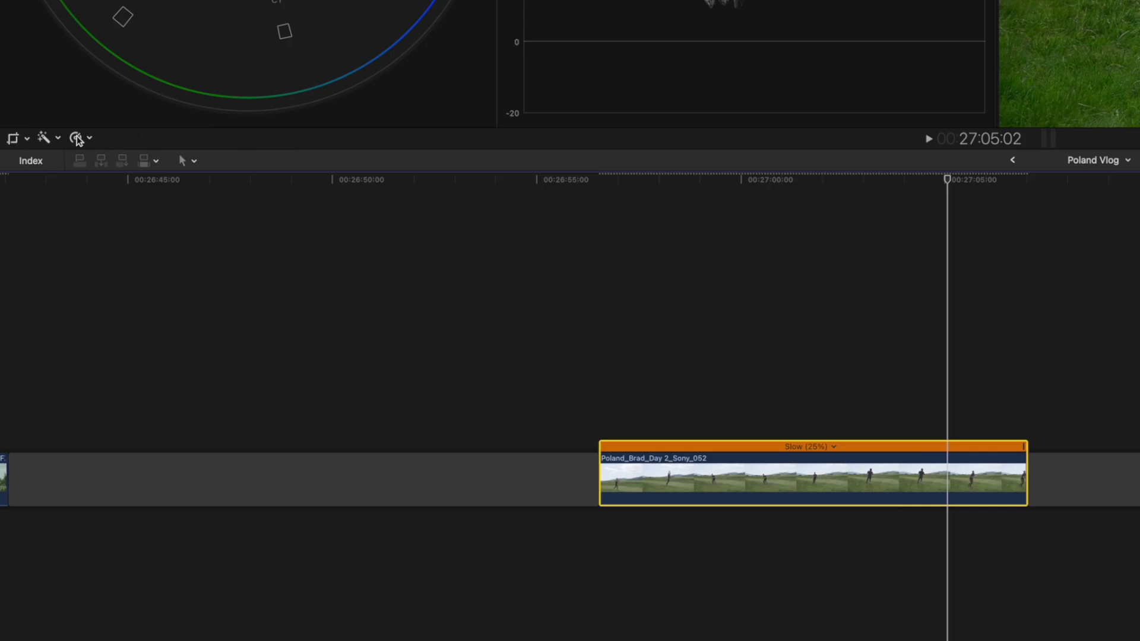
left_click(83, 138)
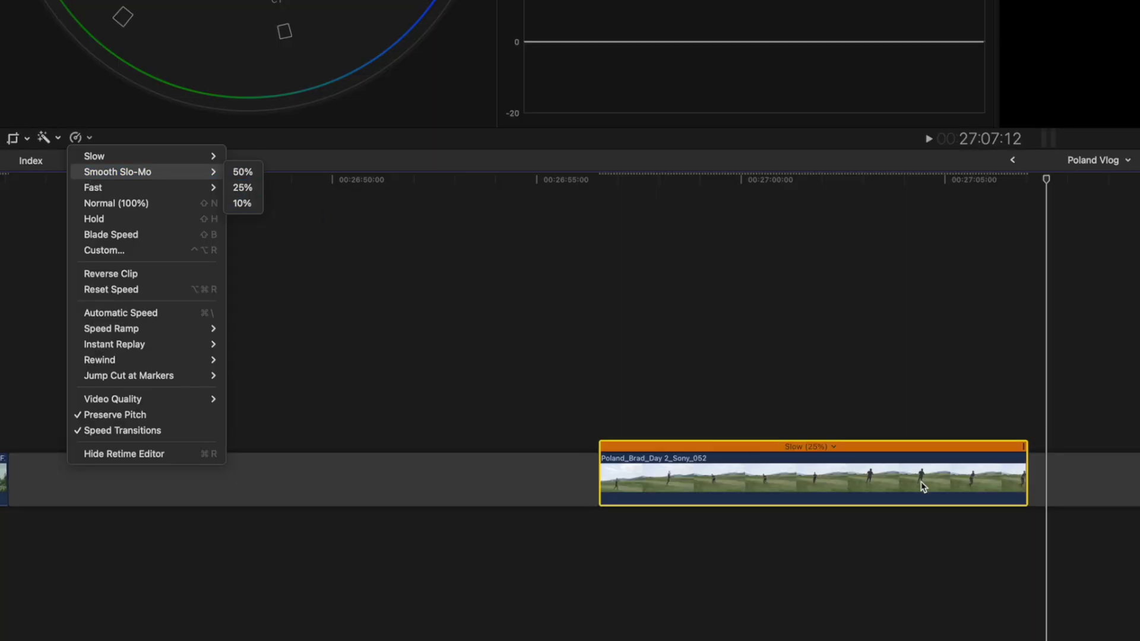
- Drag the retime bar's end handle so the clip reads Slow (18%), then recheck its speed options
left_click(923, 486)
left_click_drag(1024, 446, 1139, 446)
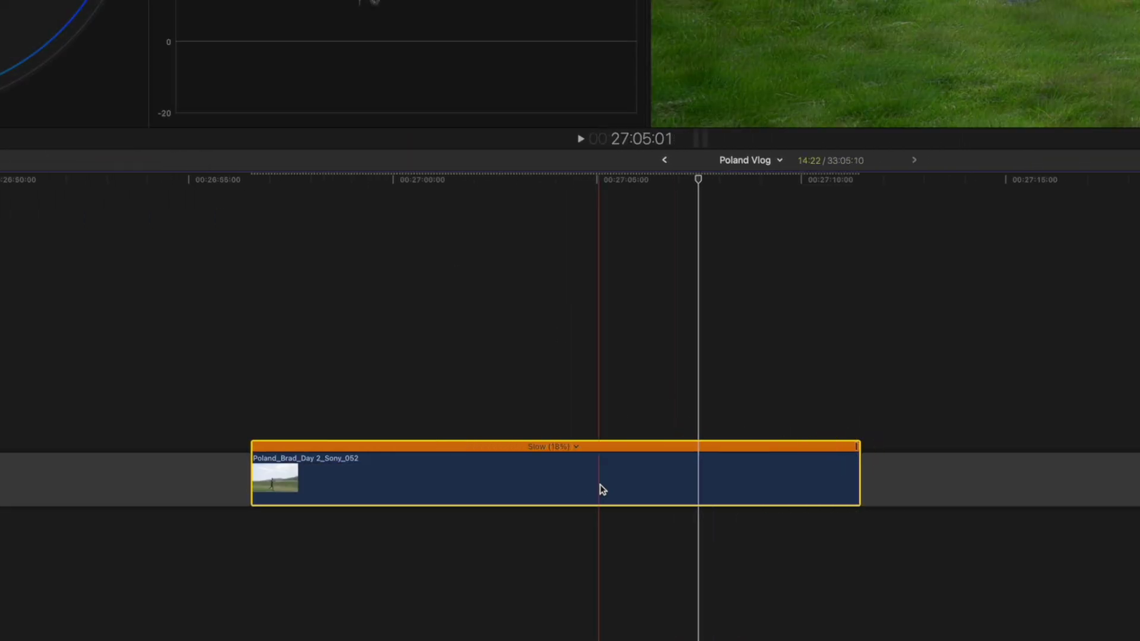
left_click(77, 137)
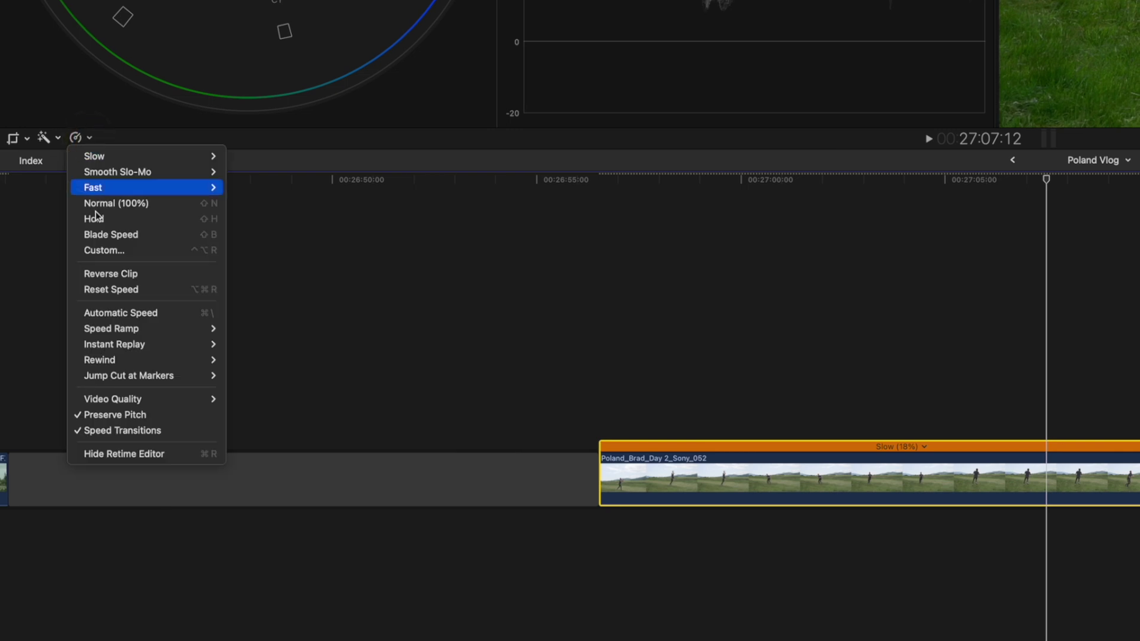
mouse_move(95, 398)
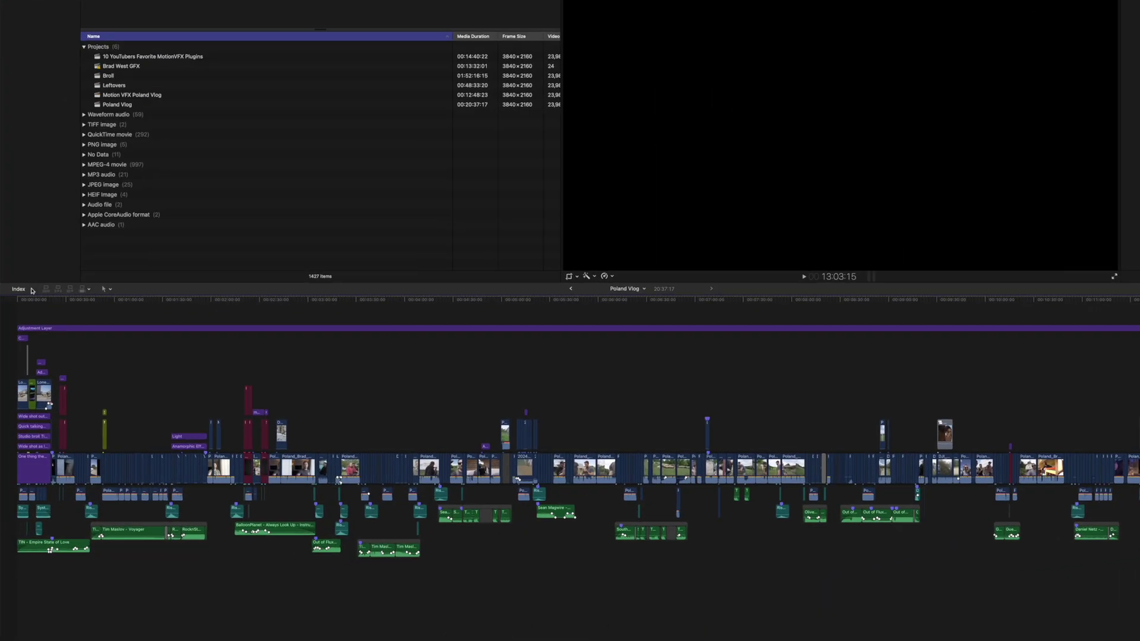
- Filter the Timeline Index to Retiming clips, after briefly trying the Missing Media filter
left_click(24, 323)
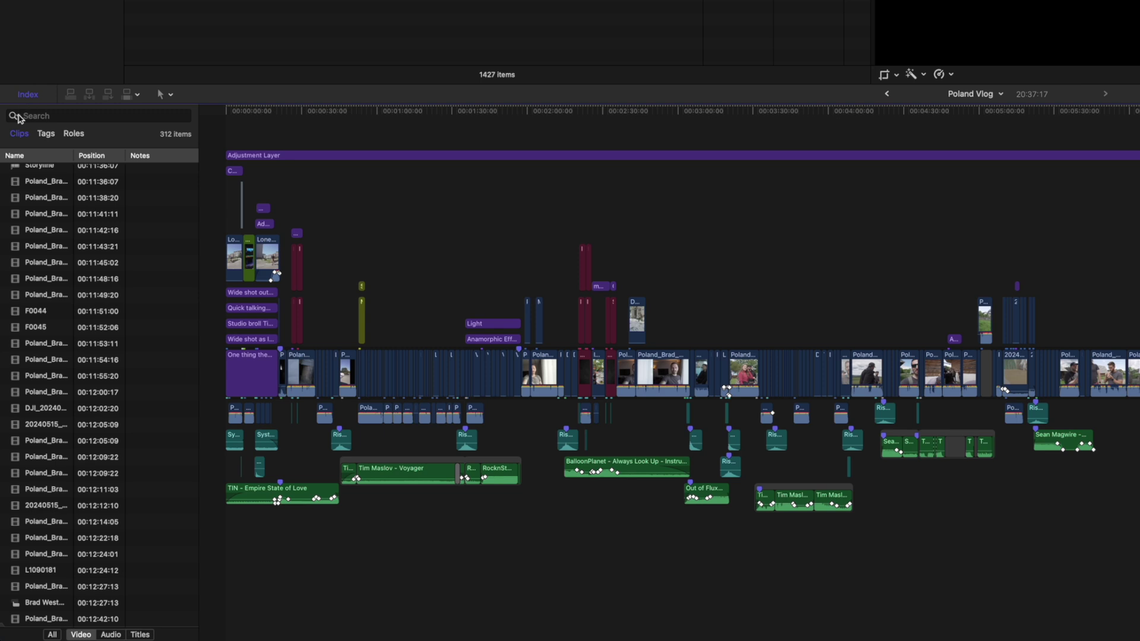
left_click(13, 116)
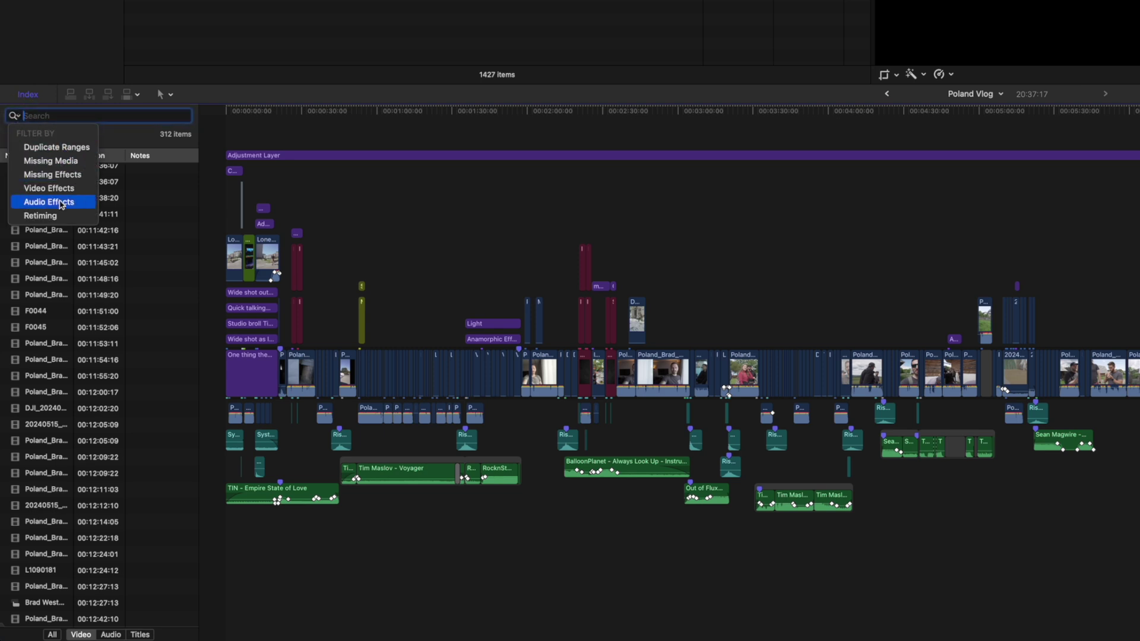
left_click(69, 160)
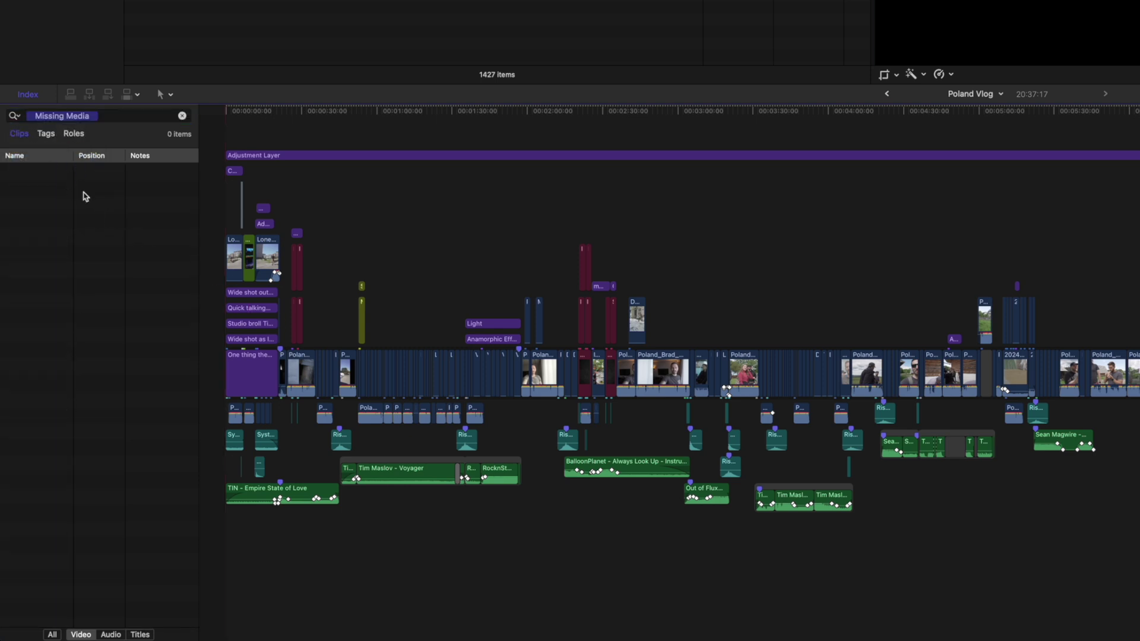
left_click(181, 115)
left_click(18, 116)
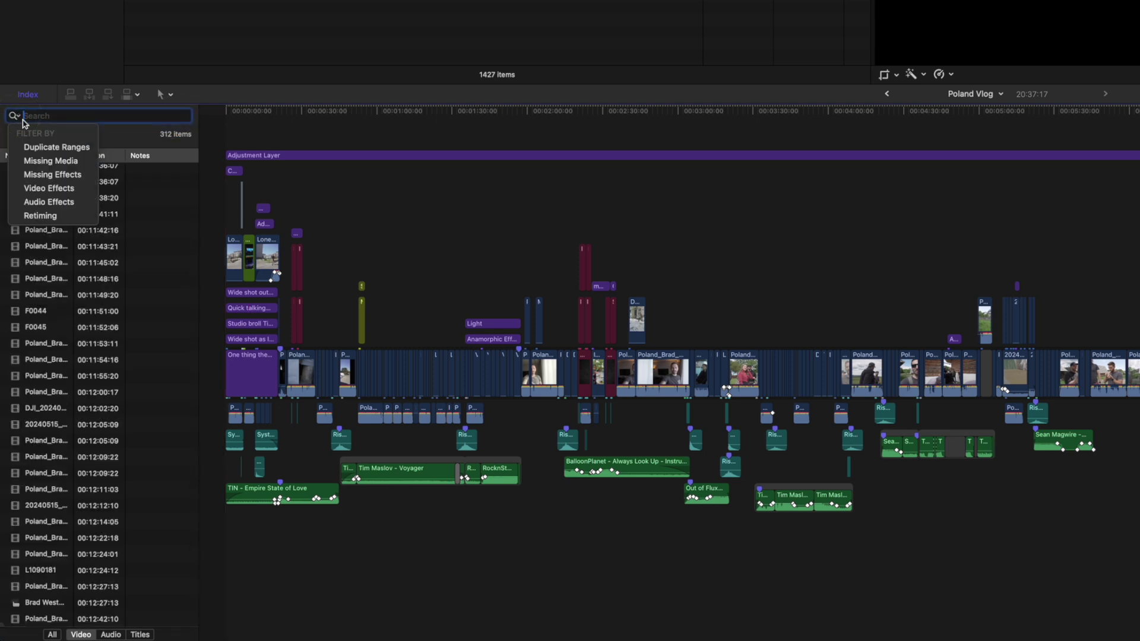
left_click(40, 216)
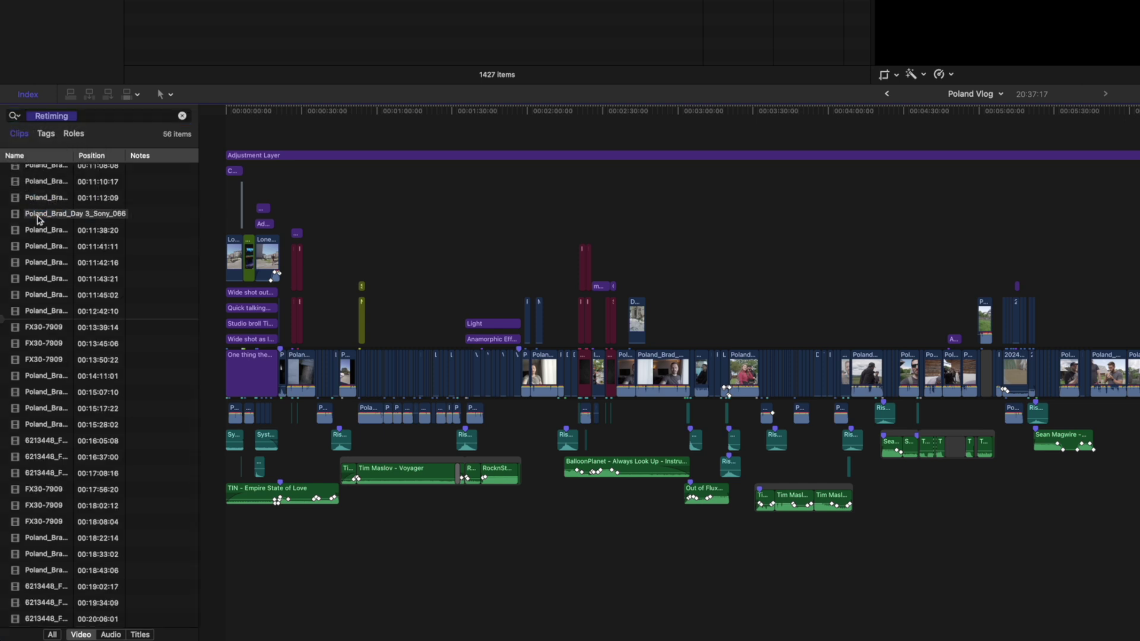
- Select the retimed clips from 00:01:45:21 through 00:10:16:22, then clear the Retiming filter
left_click(41, 200)
scroll(42, 201, "up", 10)
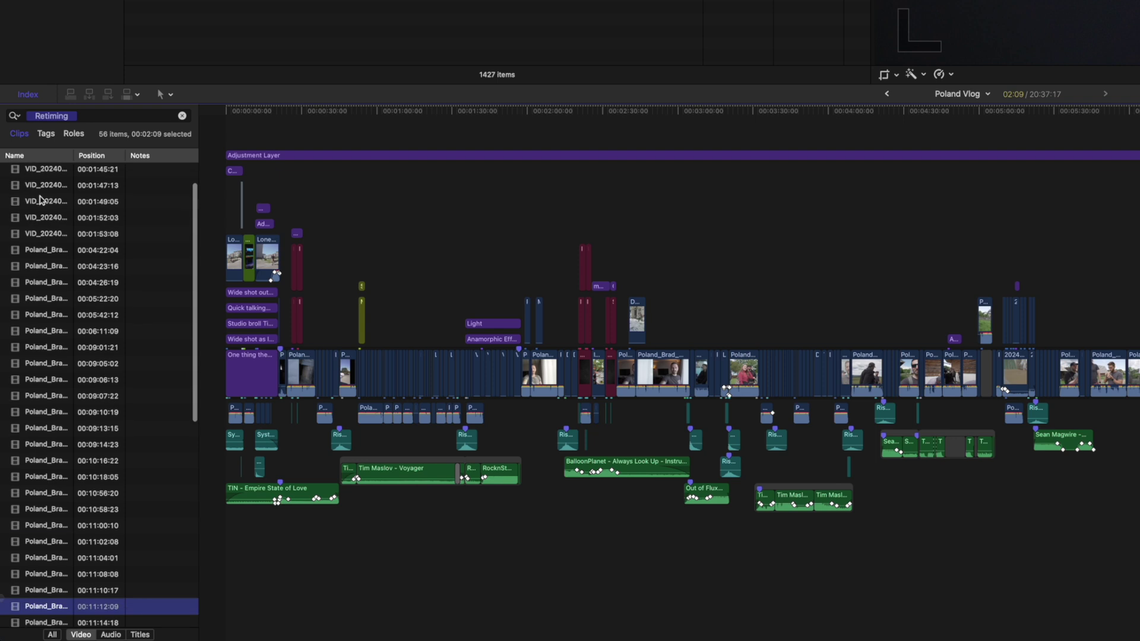
left_click(59, 200)
scroll(60, 205, "up", 2)
left_click(61, 207)
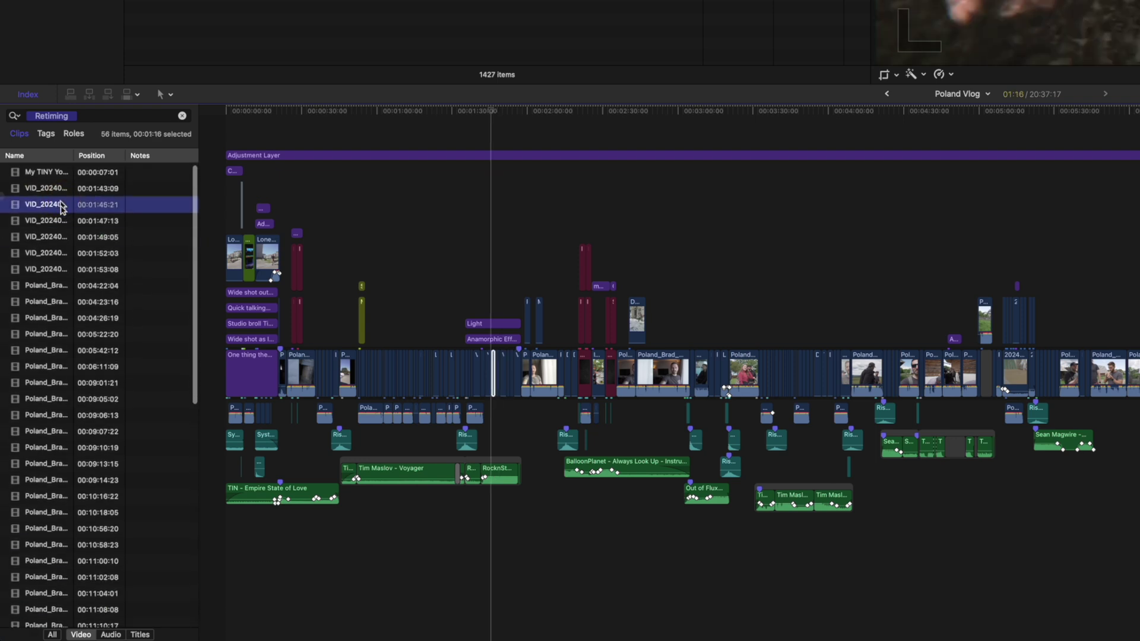
left_click(34, 494, "shift")
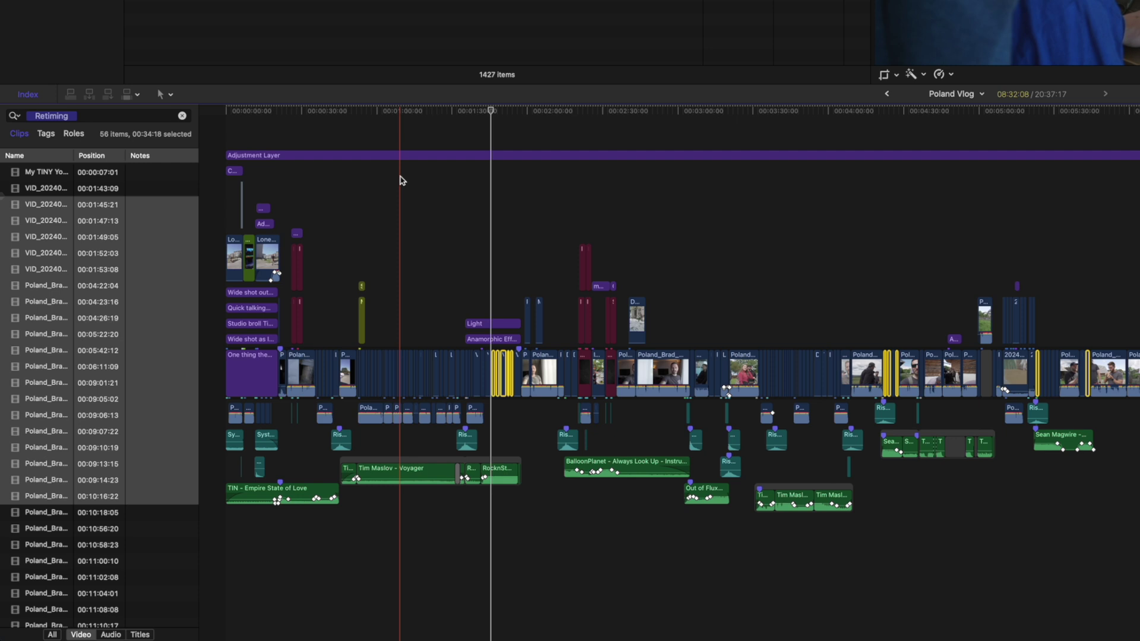
left_click(182, 115)
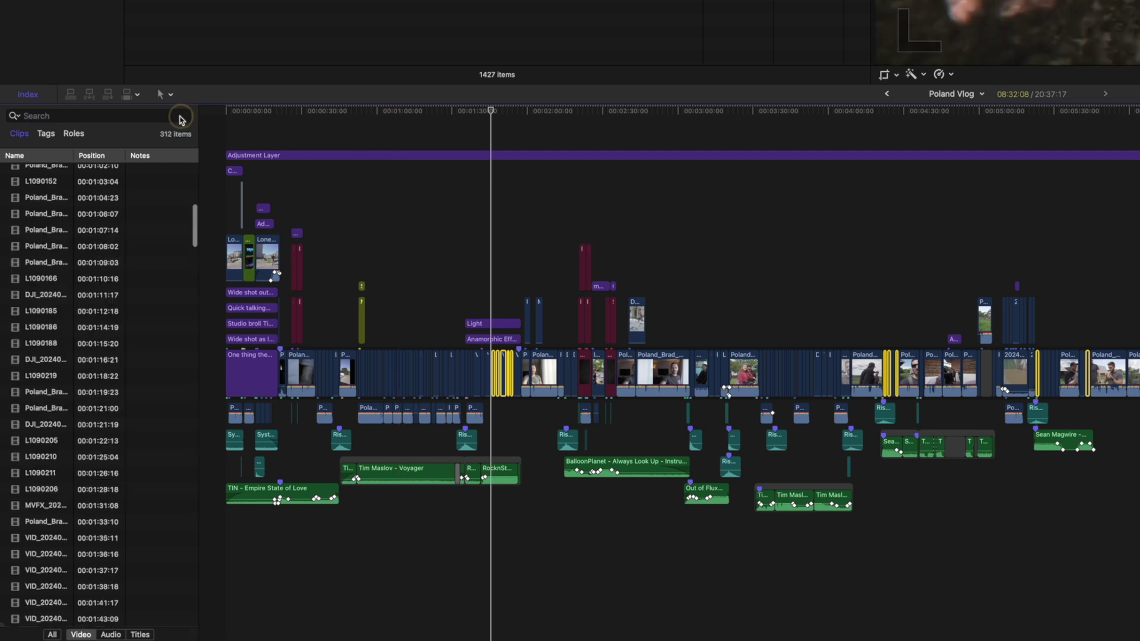
- Filter the Timeline Index to Duplicate Ranges and limit it to video clips
left_click(13, 115)
left_click(57, 148)
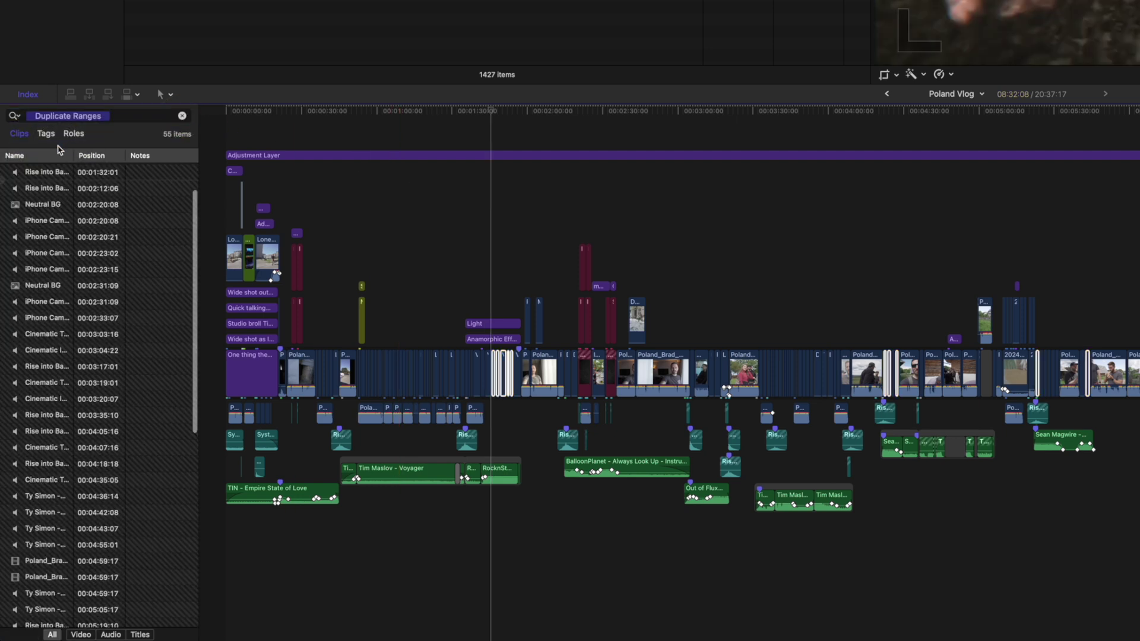
scroll(55, 237, "down", 7)
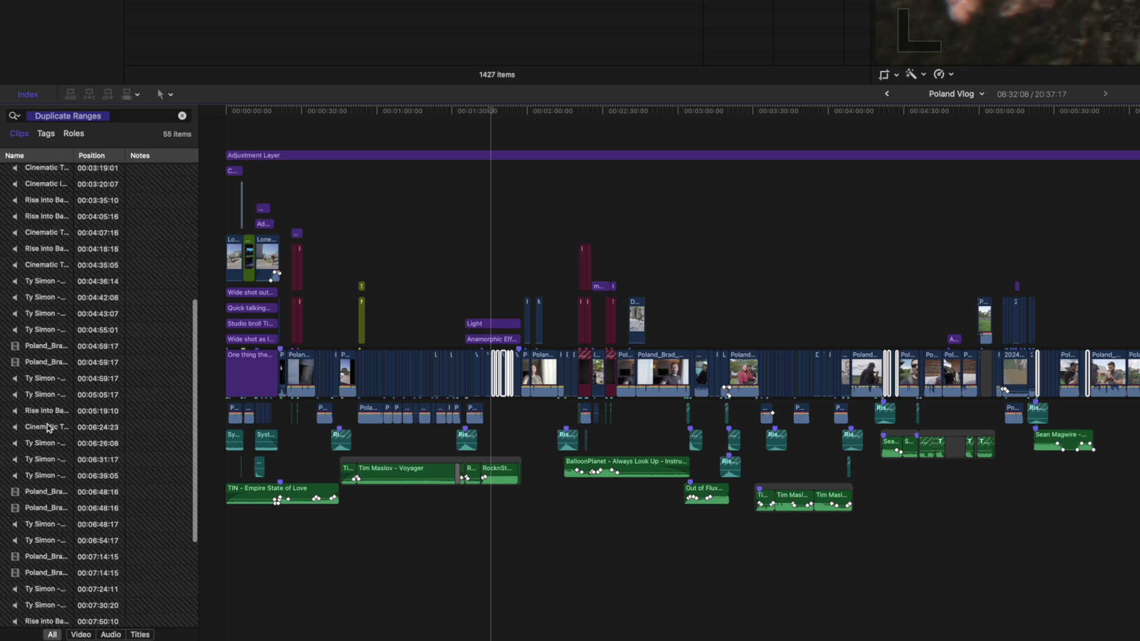
left_click(82, 634)
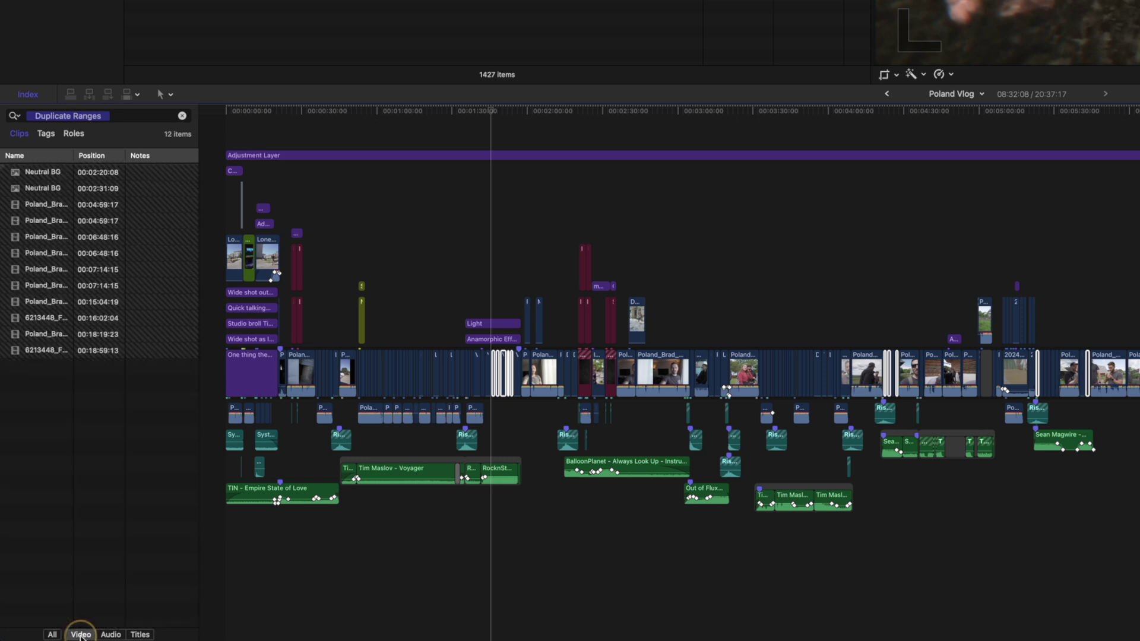
- Jump to the duplicated clips at 00:04:59:17, 00:06:48:16, 00:07:14:15 and 00:15:04:19, then park inside Sony_093
left_click(52, 204)
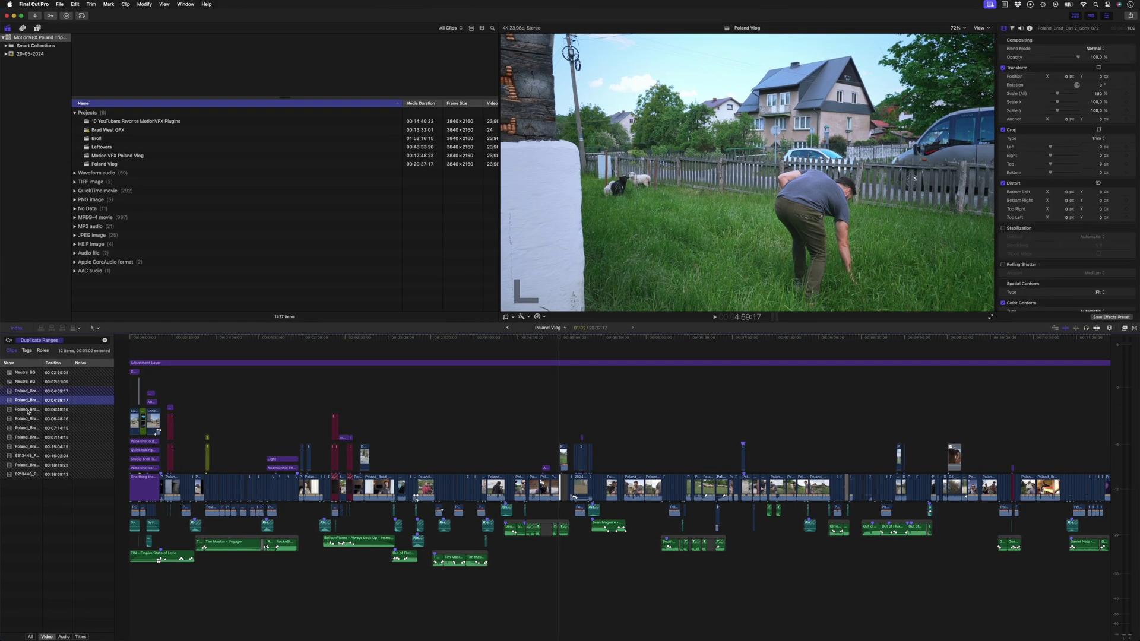
left_click(48, 257)
left_click(28, 428)
left_click(30, 446)
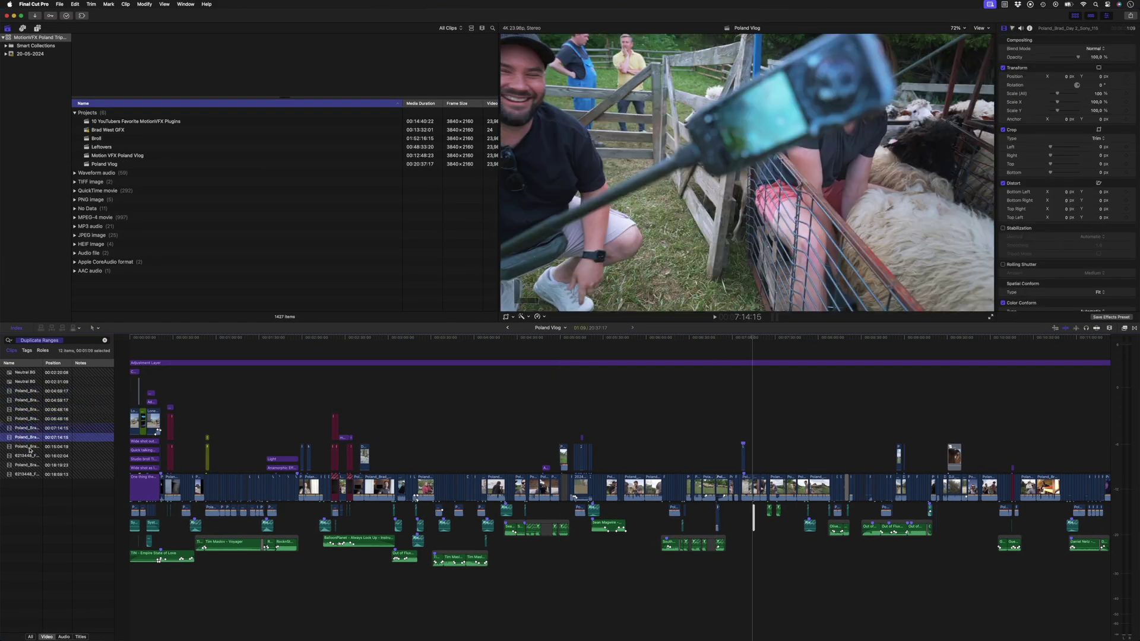
key("Home")
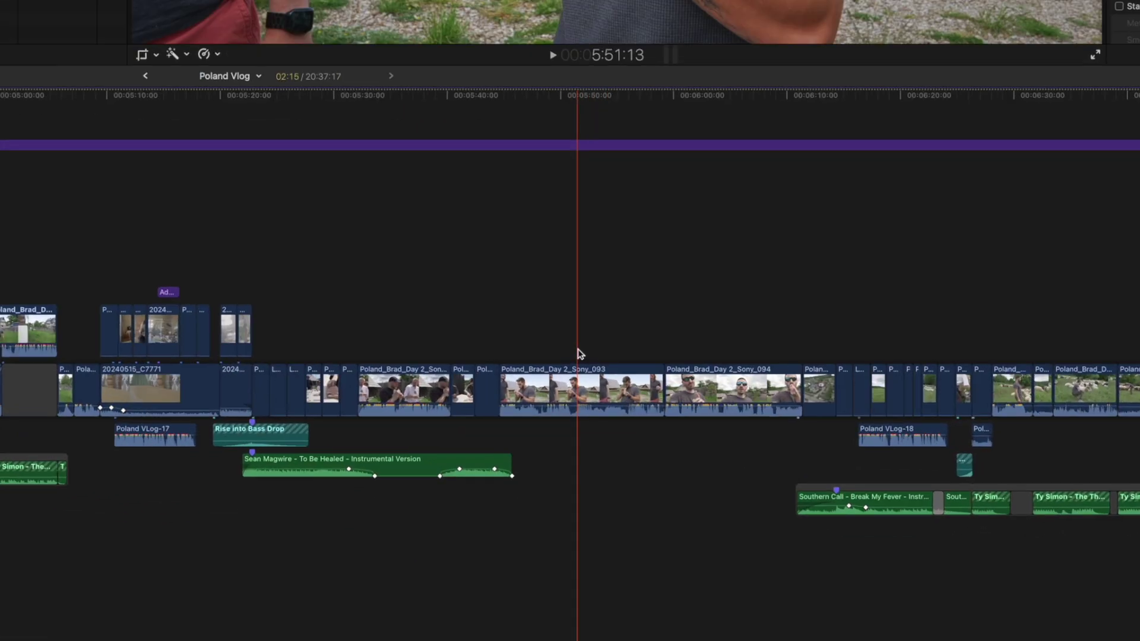
left_click(710, 460)
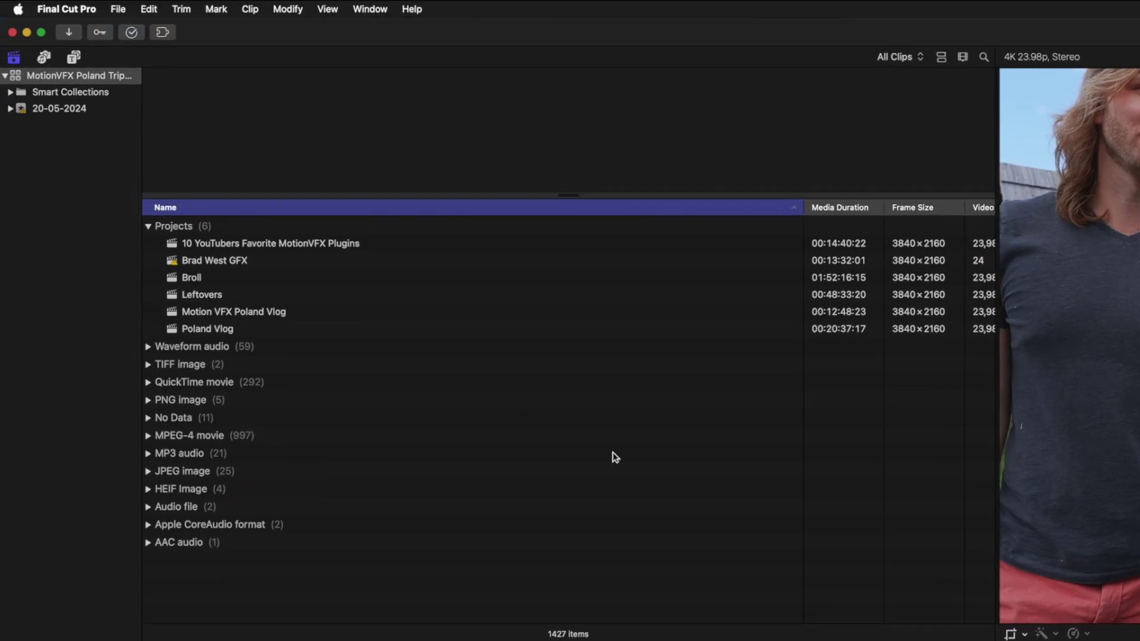
- Filter the browser to clip names that start with 'Poland_Brad'
left_click(983, 58)
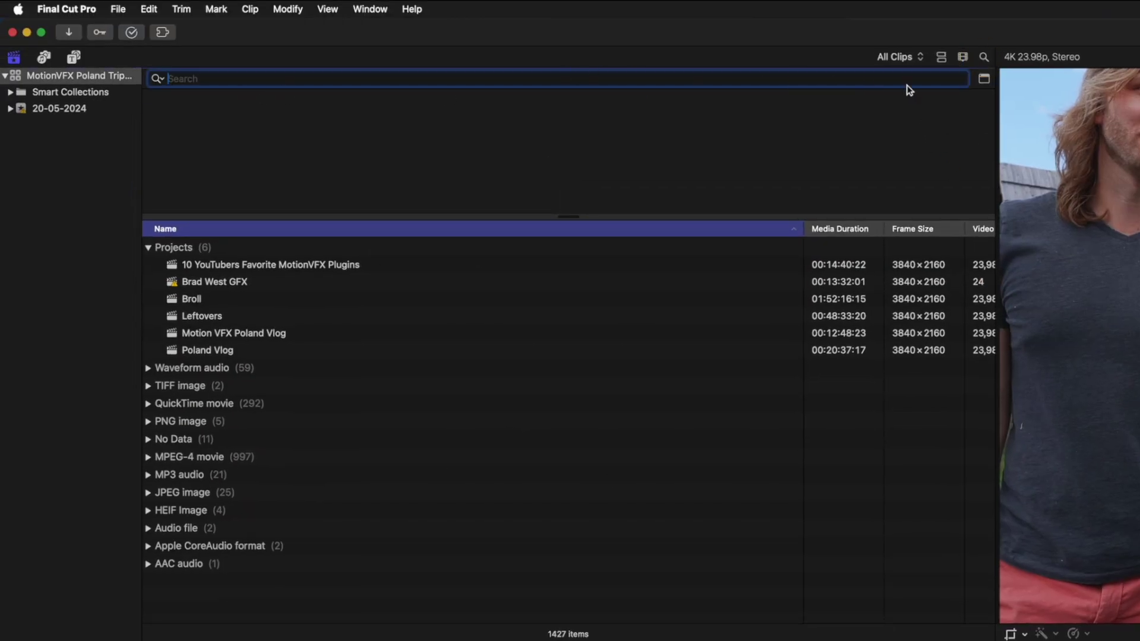
left_click(984, 80)
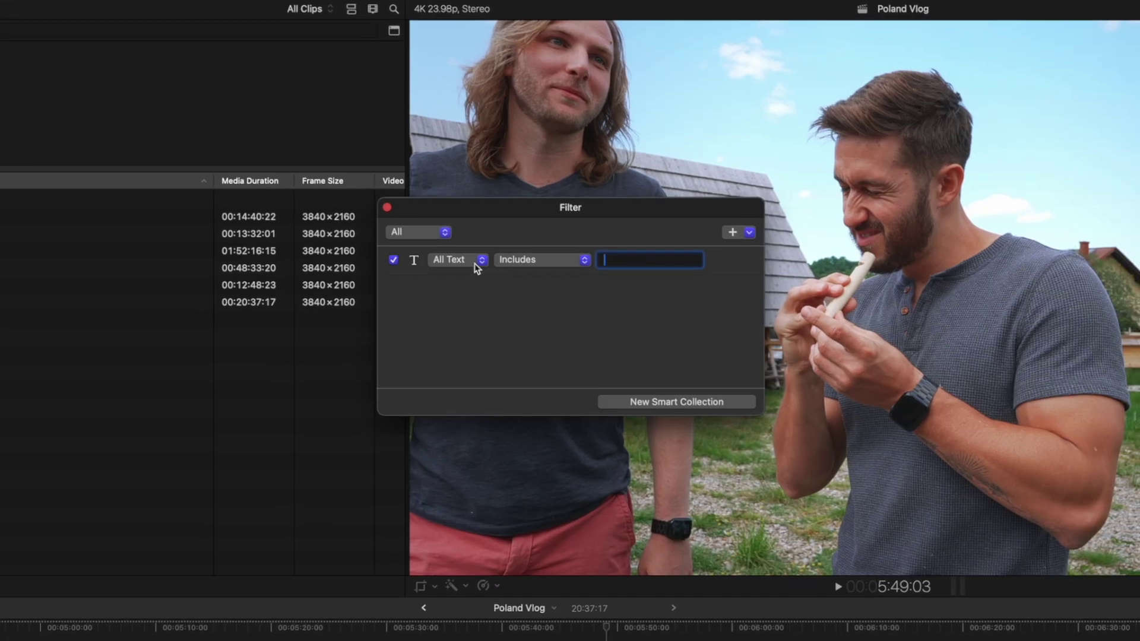
left_click(565, 263)
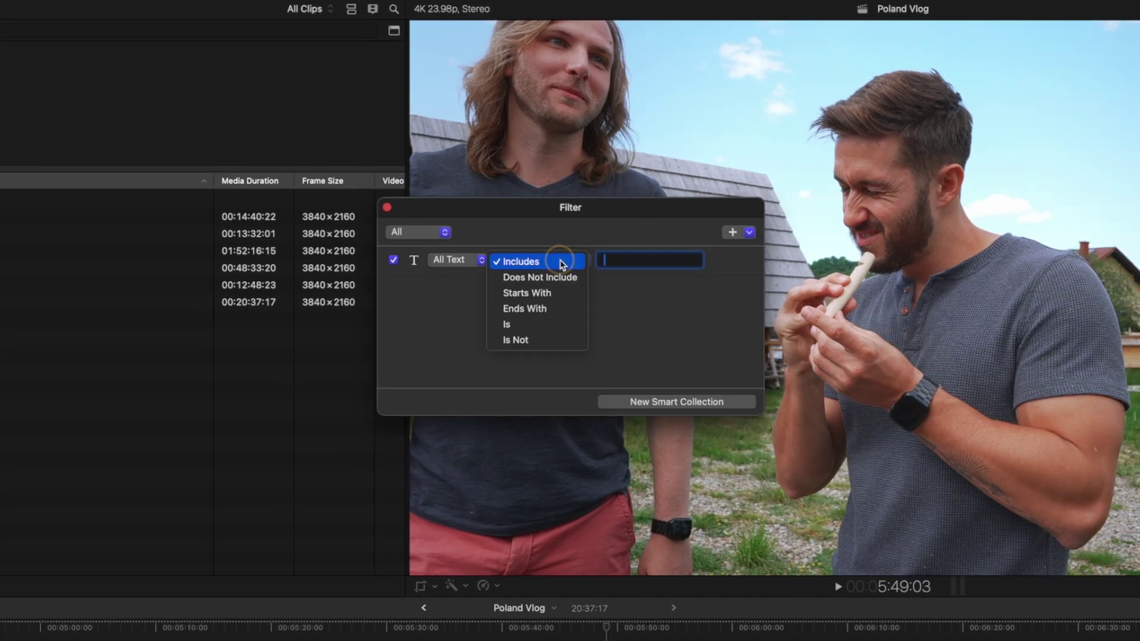
left_click(565, 293)
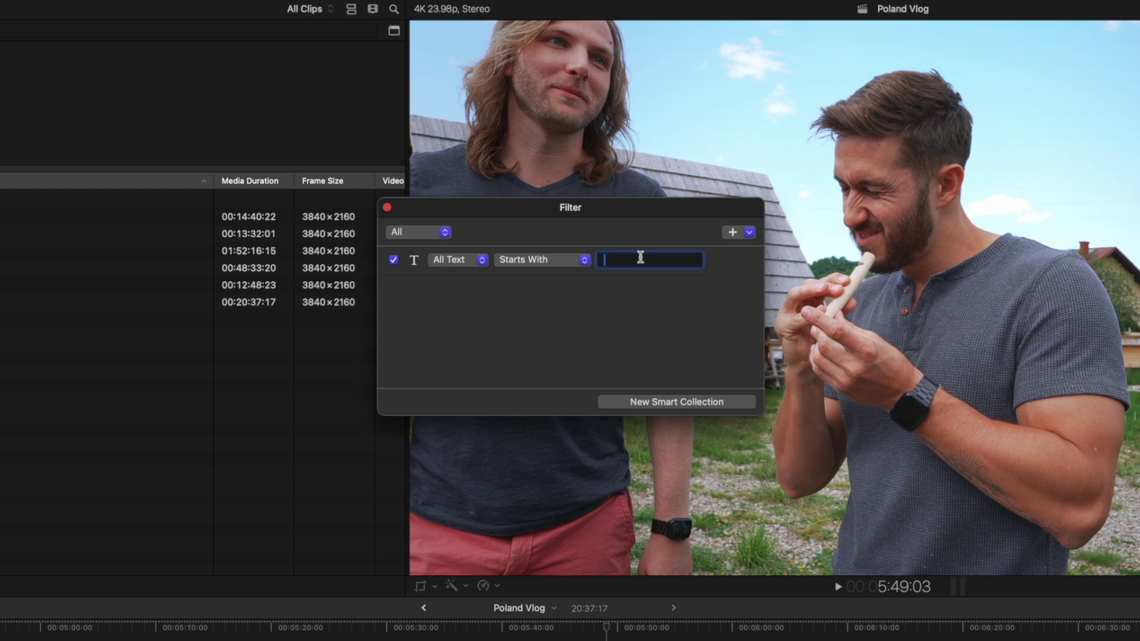
type("Poland_Brad")
left_click(147, 265)
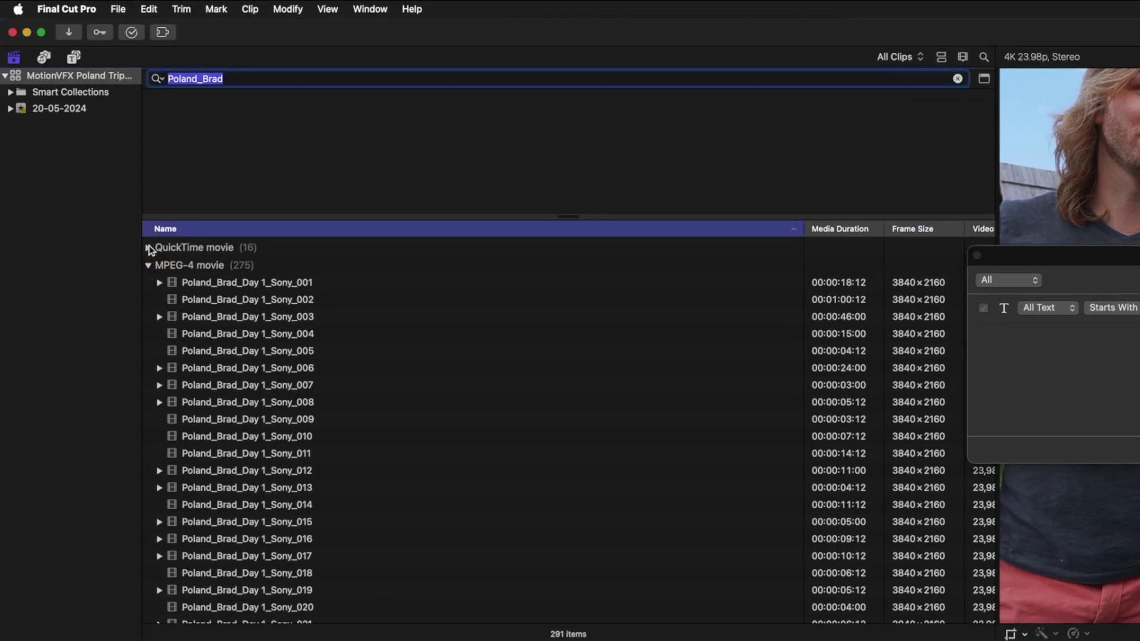
- Expand the QuickTime movie group to browse the matching Poland_Brad clips
left_click(148, 247)
scroll(268, 290, "down", 20)
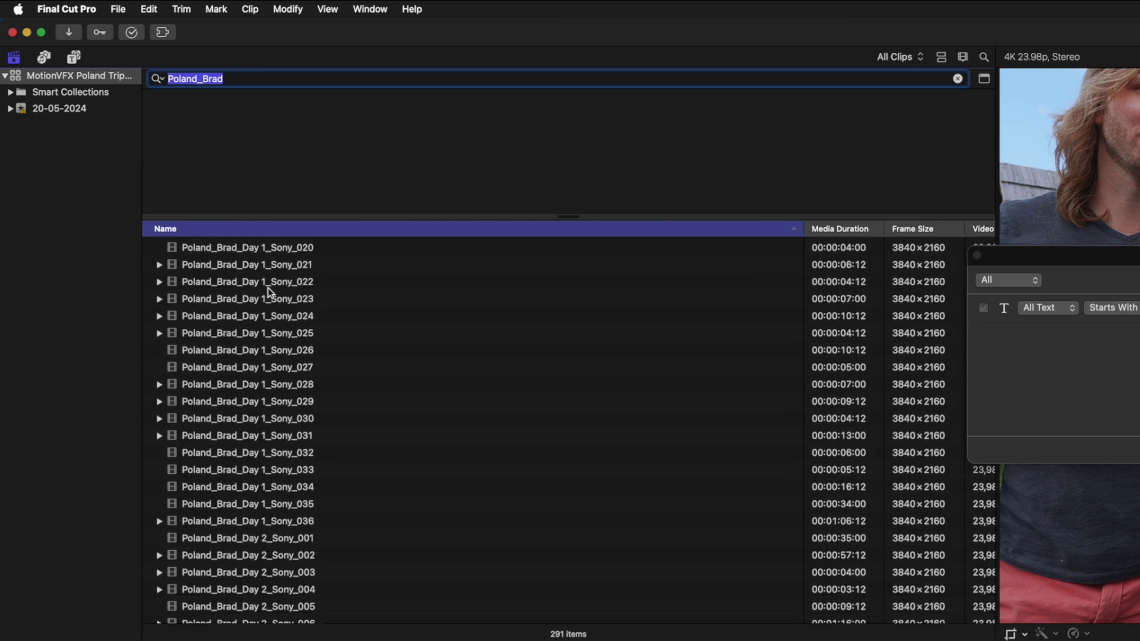
scroll(267, 291, "down", 15)
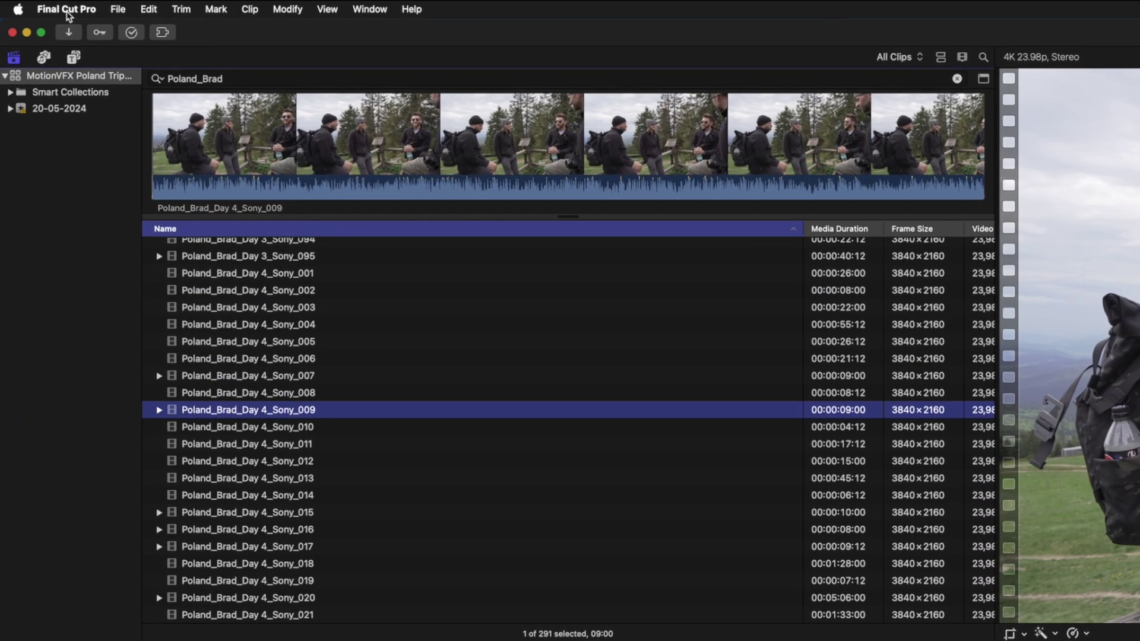
- Turn on continuous timeline scrolling with Ctrl+Option+Cmd+S and start playing Poland Vlog
left_click(67, 10)
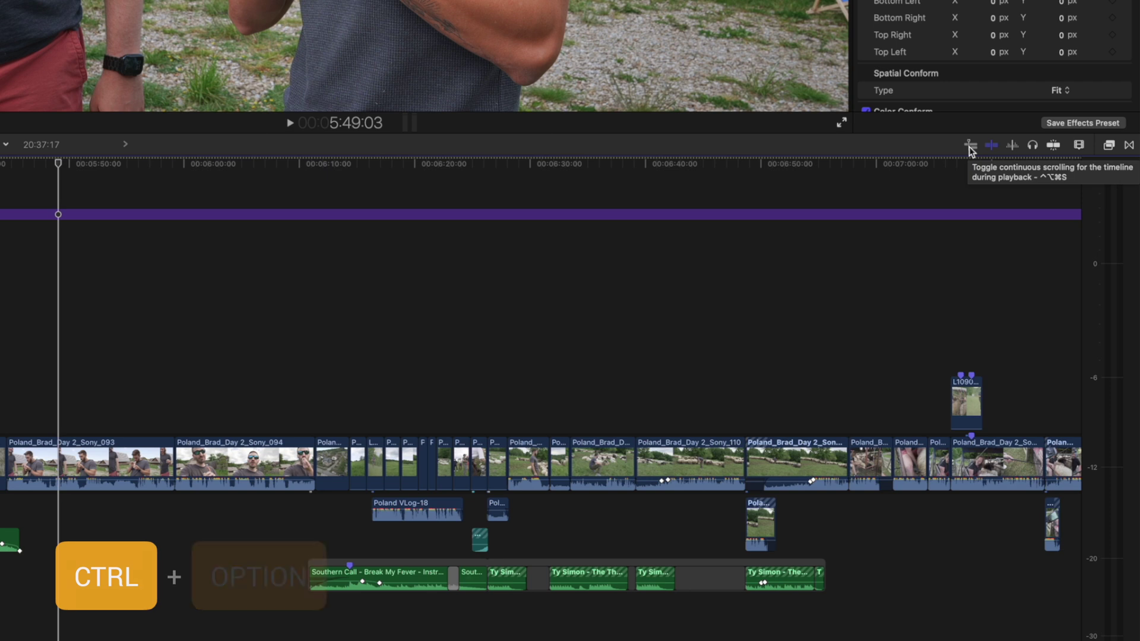
key("ctrl+alt+super+s")
key("space")
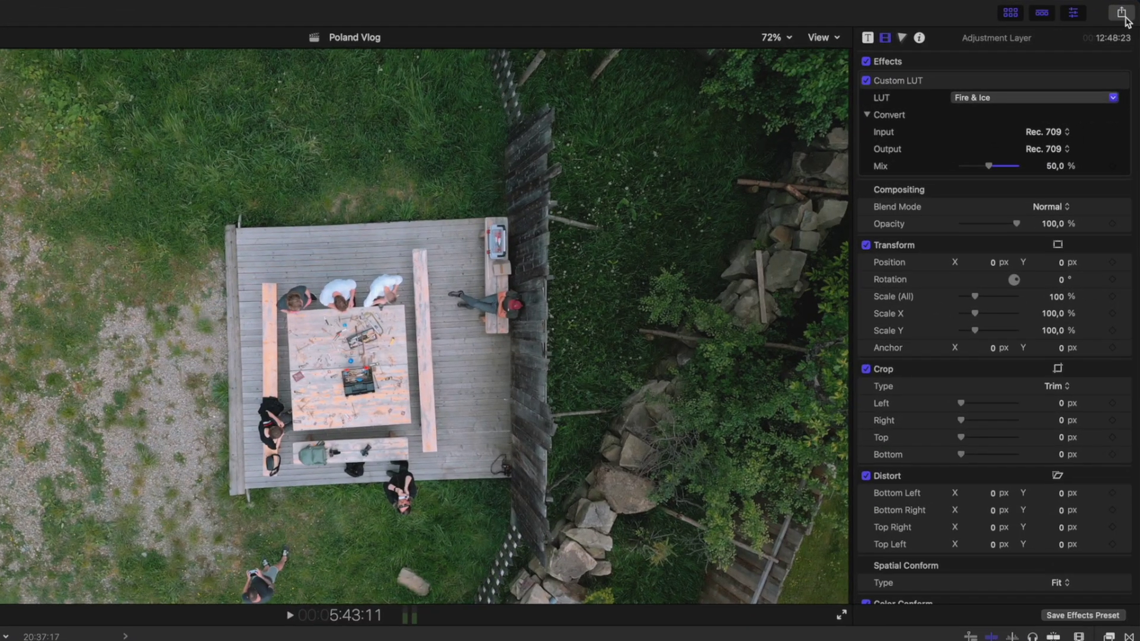
- Open the Share options from the top-right toolbar
left_click(1122, 11)
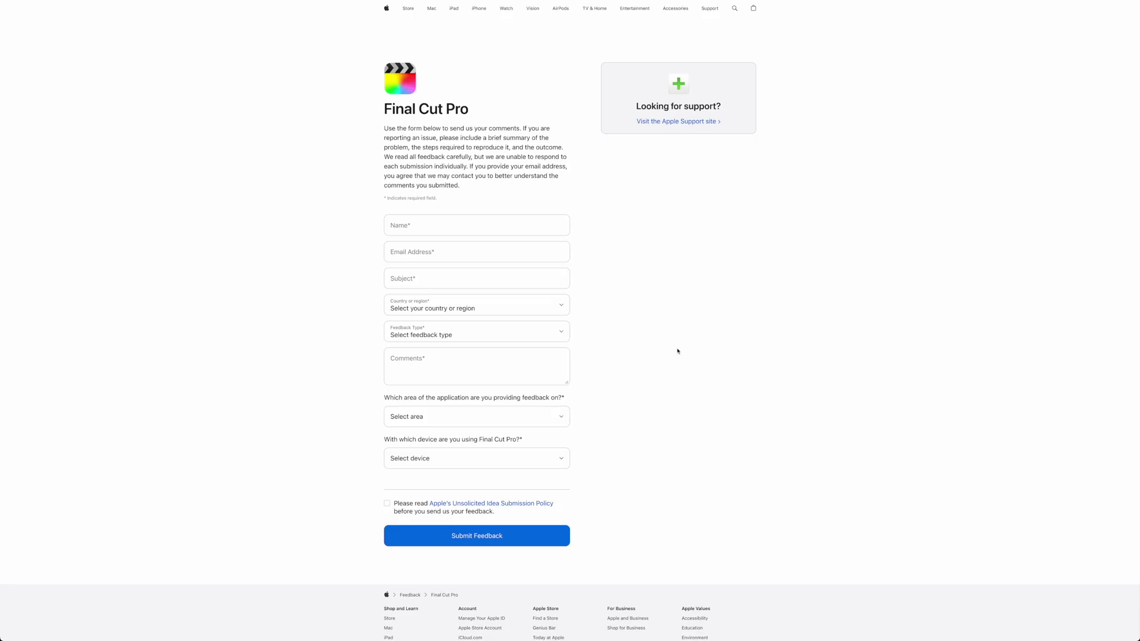
left_click(538, 333)
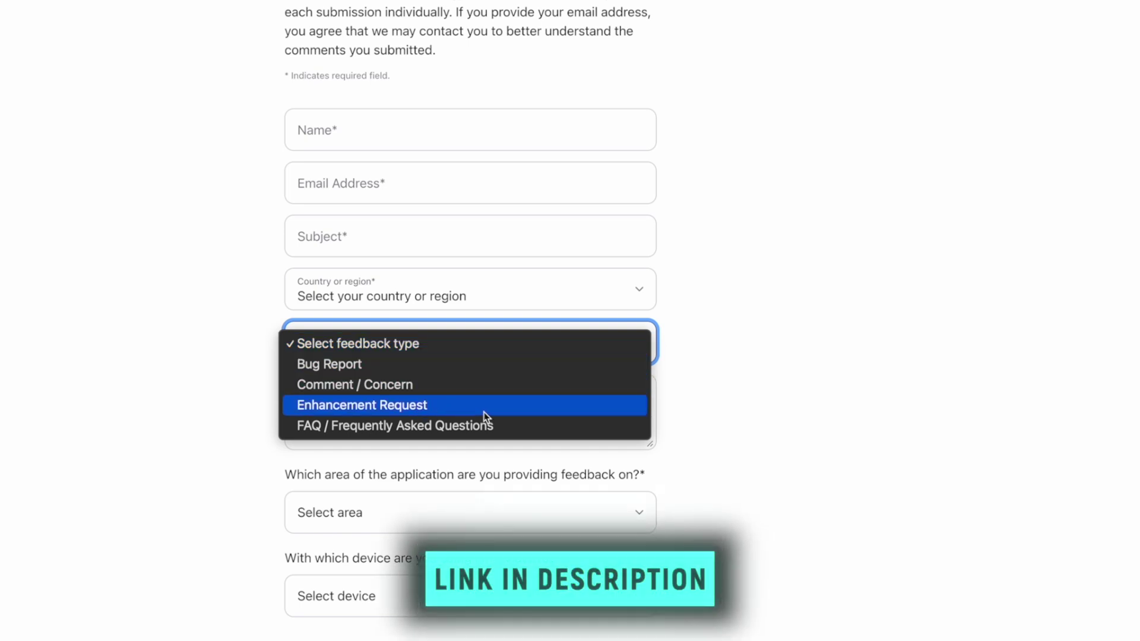
key("Escape")
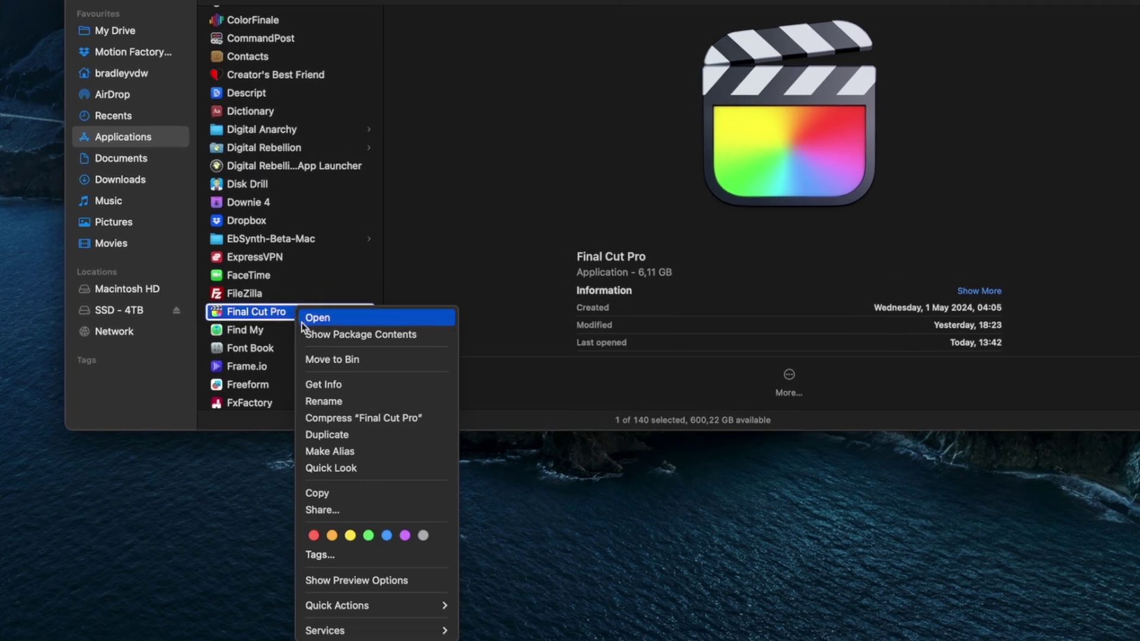
- Choose Compress "Final Cut Pro" from the app's context menu in Applications
left_click(406, 418)
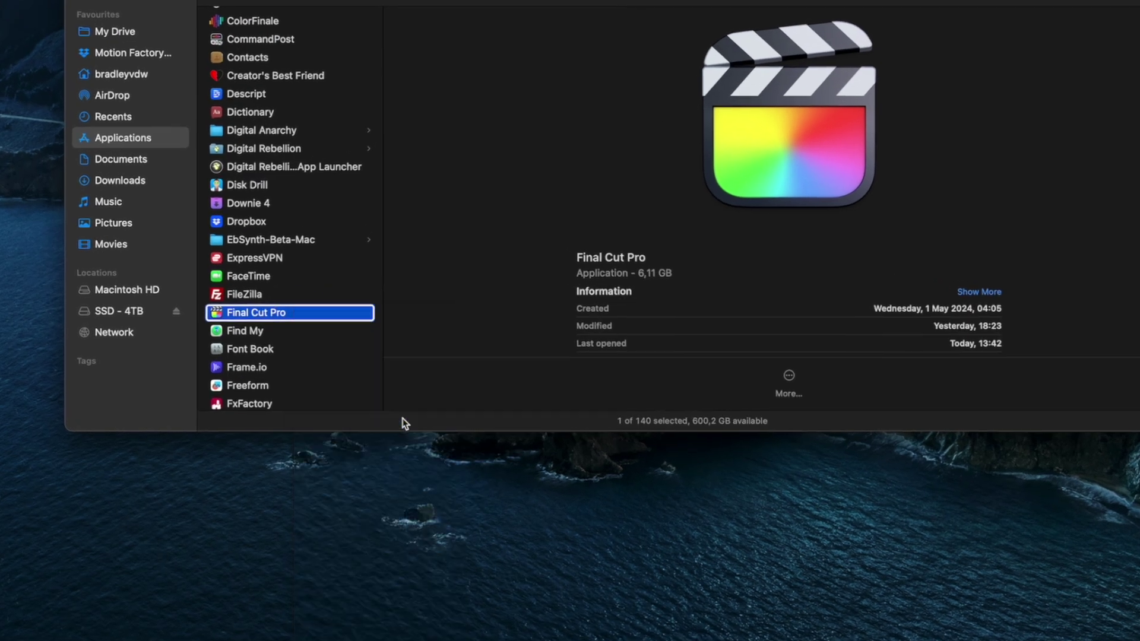